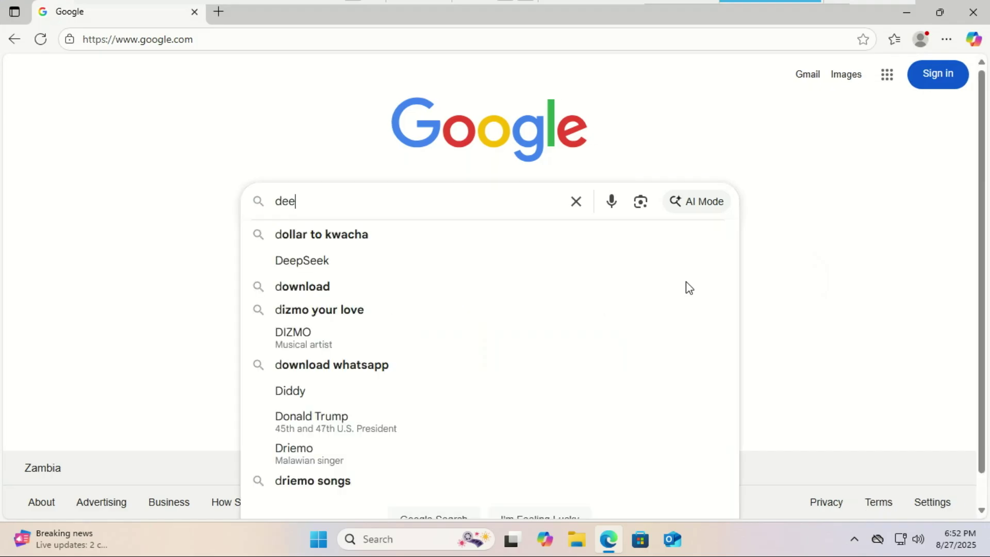
pyautogui.write('p')
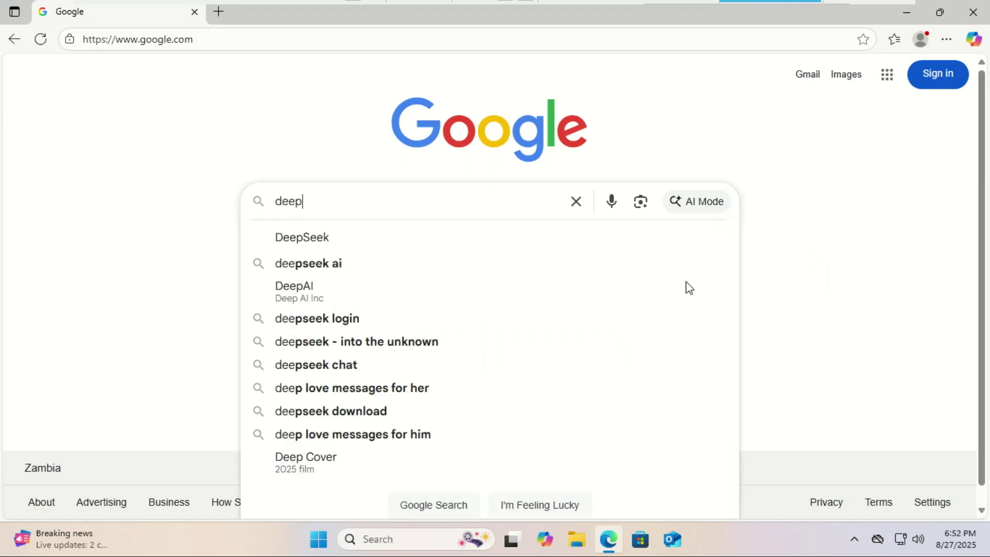
pyautogui.write('free')
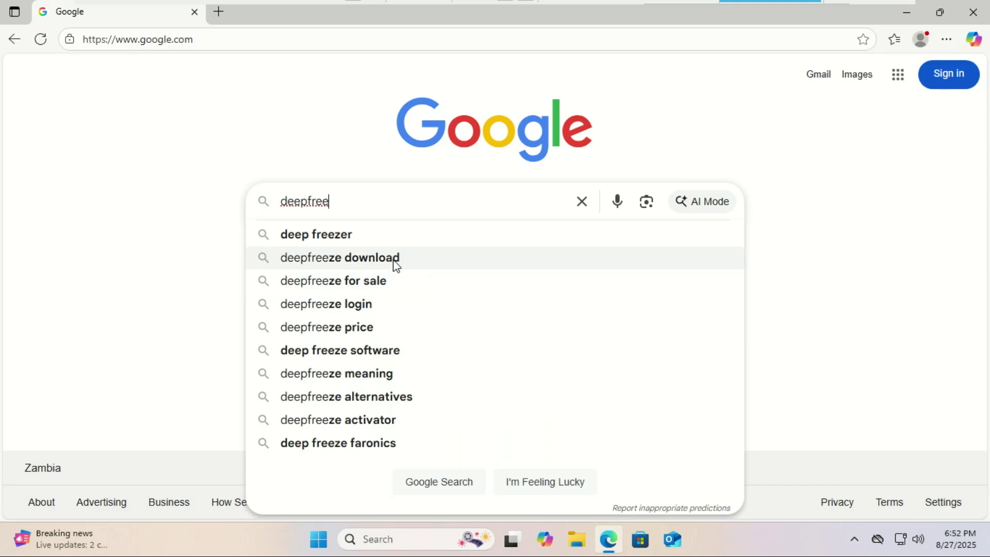
# Step: Pick the 'deepfreeze download' suggestion to reach the Faronics Deep Freeze Standard page
pyautogui.click(395, 258)
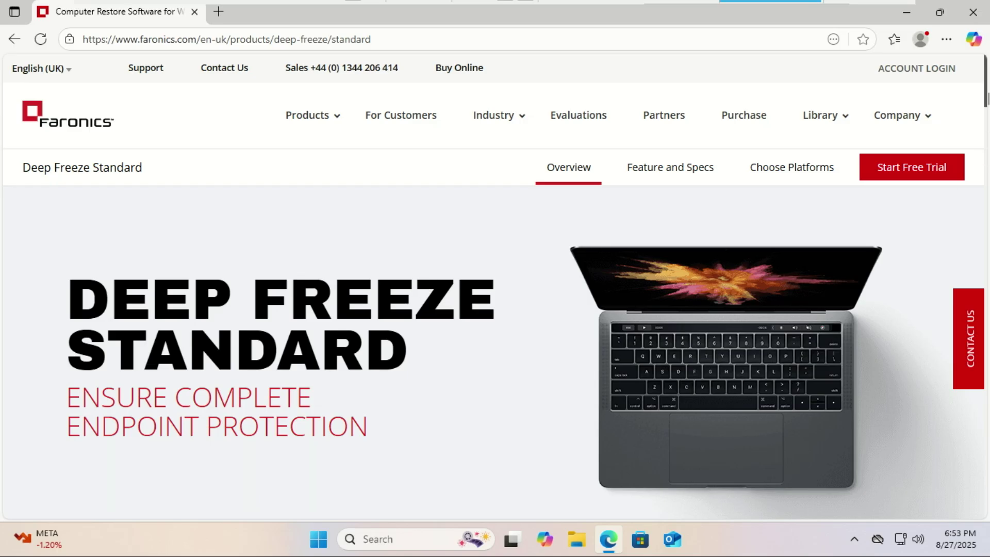
pyautogui.moveTo(986, 90); pyautogui.dragTo(985, 138)
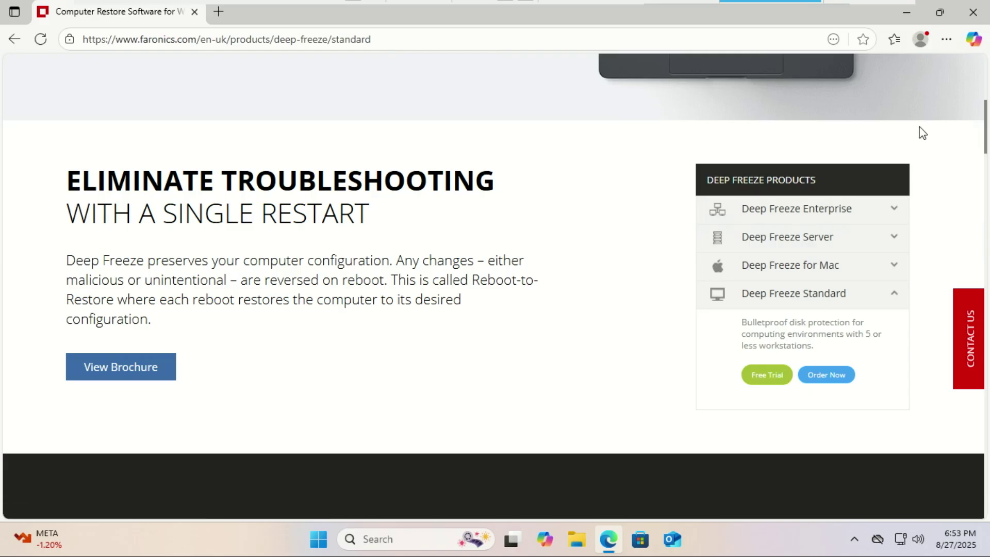
# Step: Close Edge and extract the Faronics_DFS zip in Downloads to its default folder
pyautogui.click(976, 13)
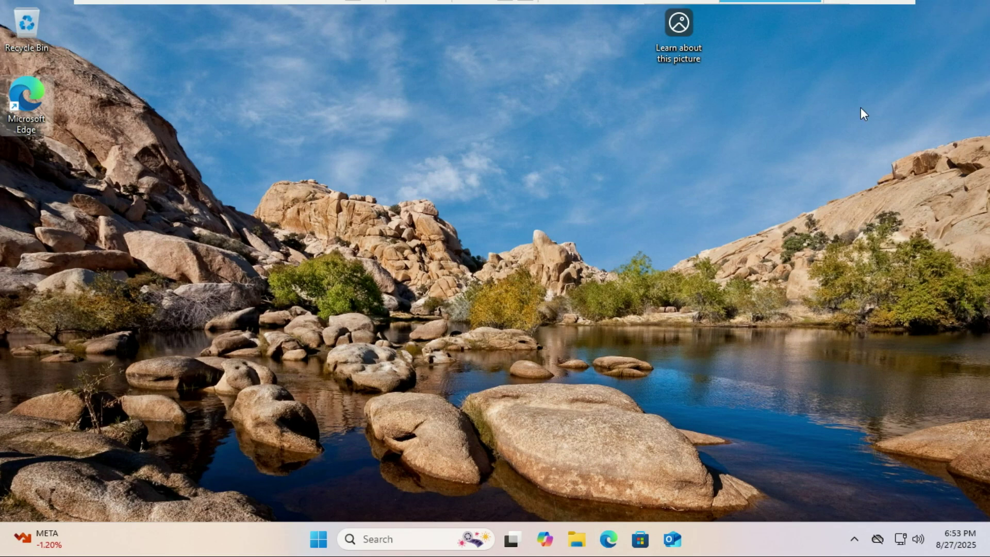
pyautogui.click(577, 539)
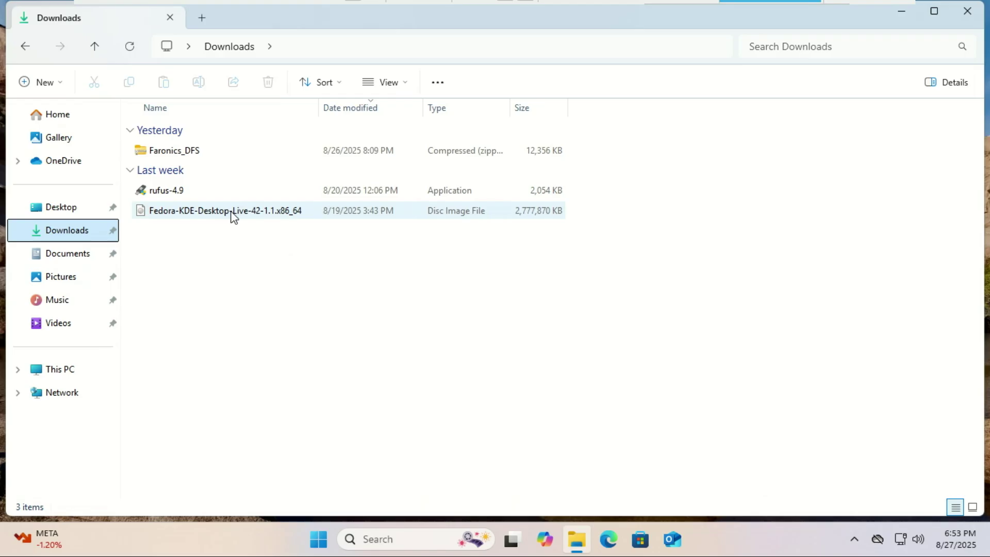
pyautogui.doubleClick(183, 151)
pyautogui.rightClick(183, 151)
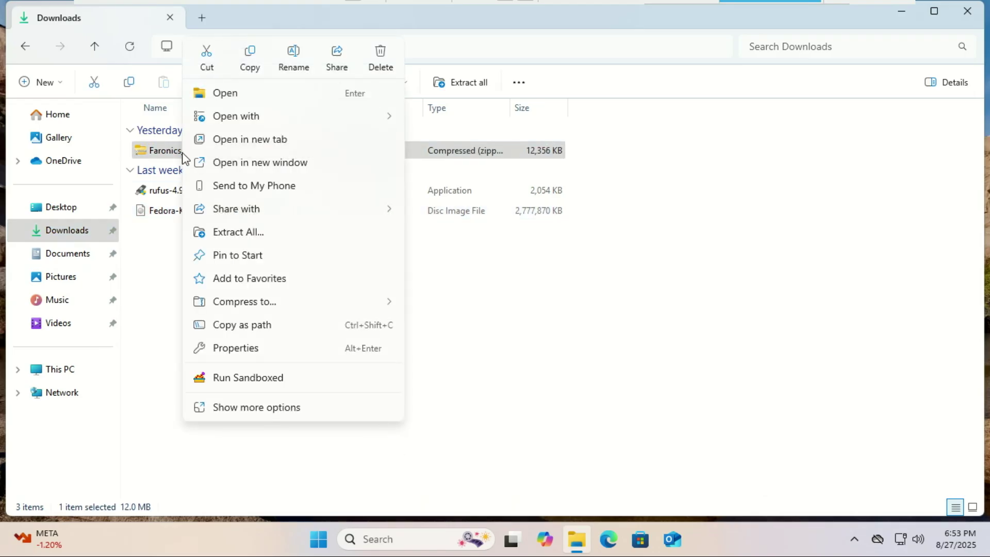
pyautogui.click(238, 232)
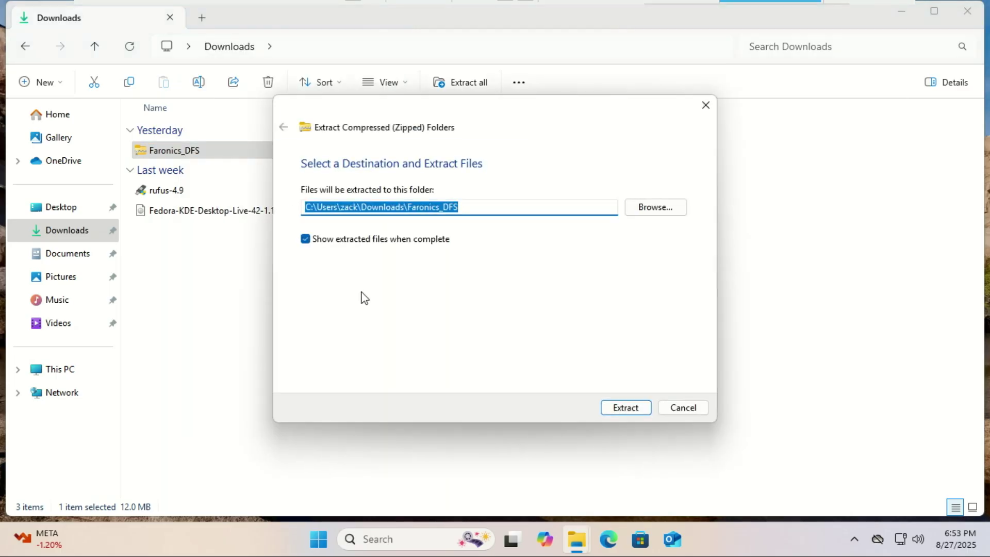
pyautogui.click(626, 407)
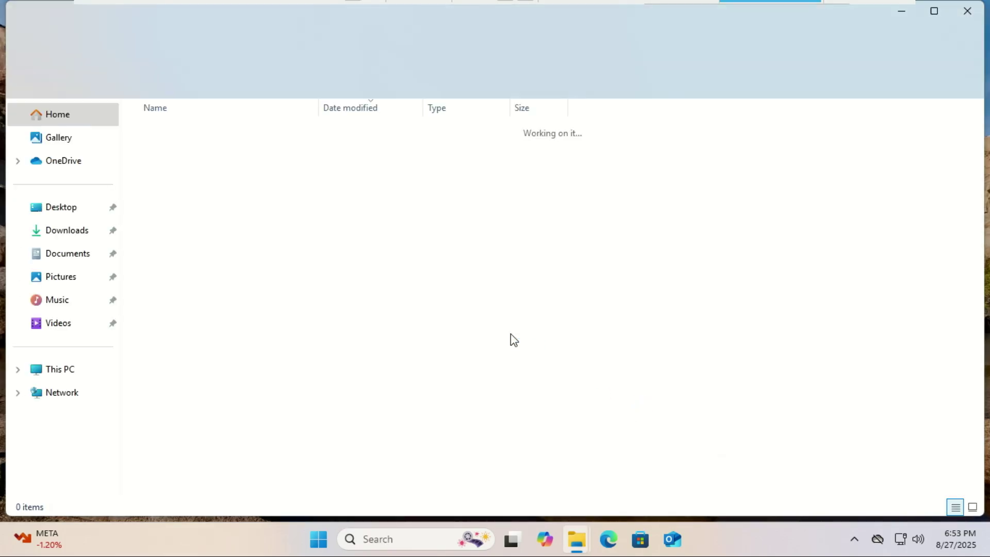
# Step: Open the extracted Faronics_DFS folder and launch the DFStd installer
pyautogui.click(191, 152)
pyautogui.doubleClick(191, 152)
pyautogui.click(170, 214)
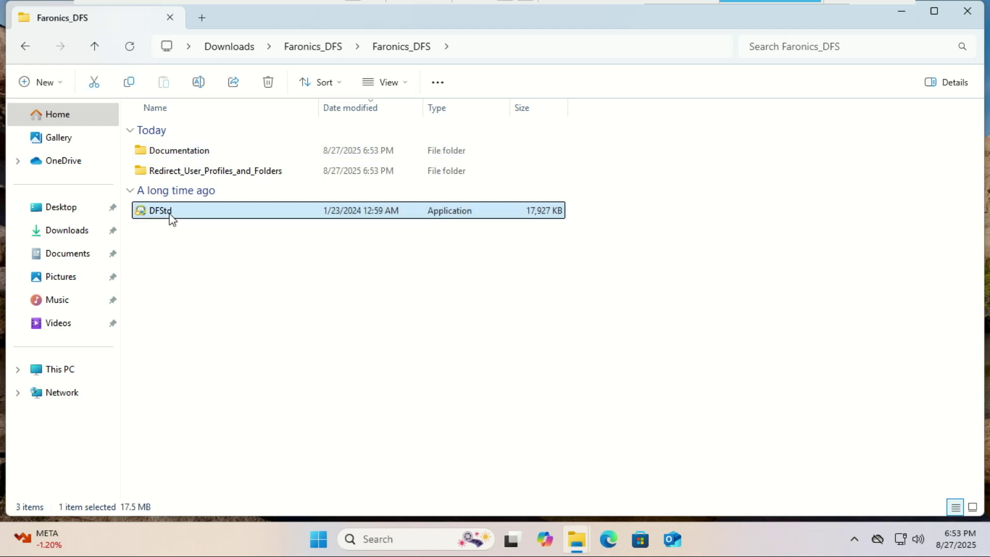
pyautogui.doubleClick(169, 213)
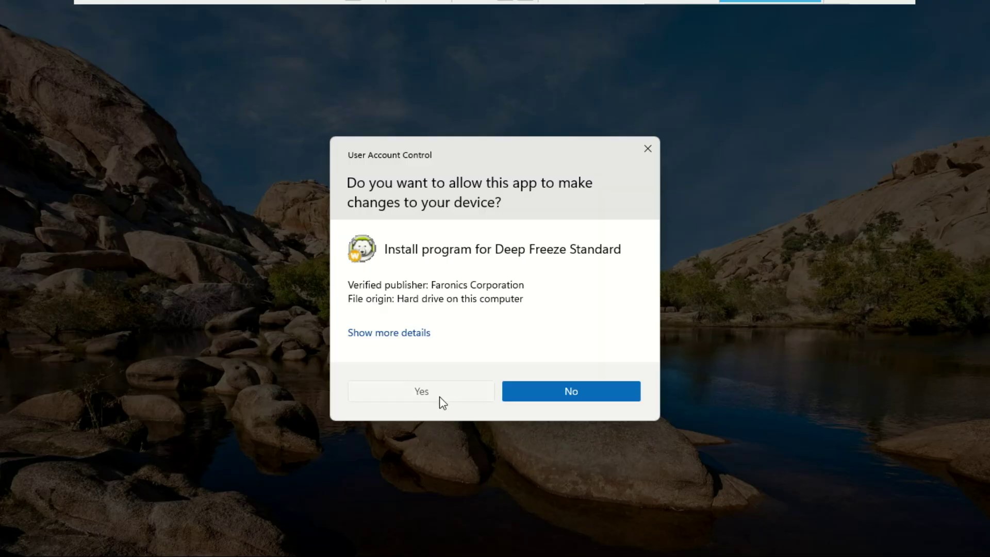
# Step: Allow the UAC prompt, accept the license agreement, and choose the evaluation license
pyautogui.click(443, 393)
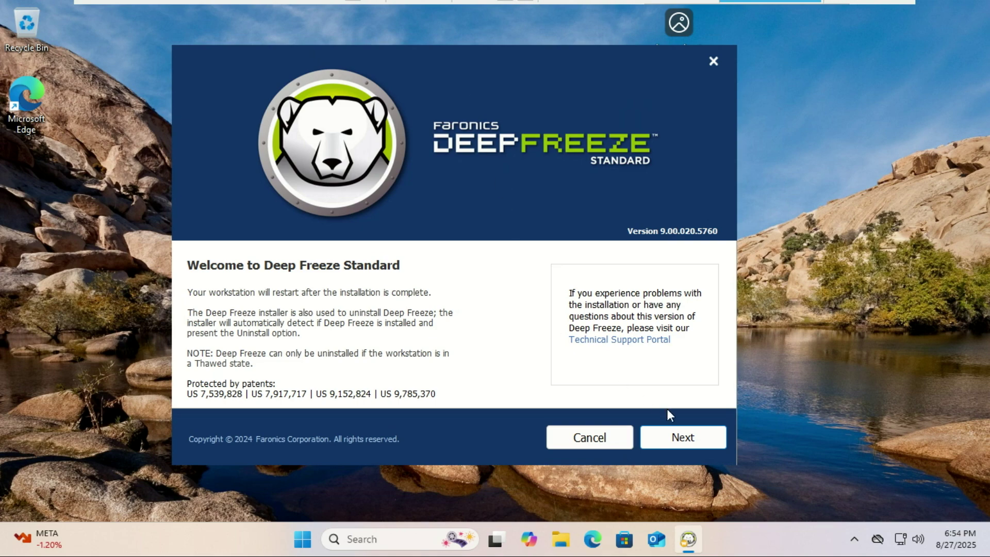
pyautogui.click(688, 436)
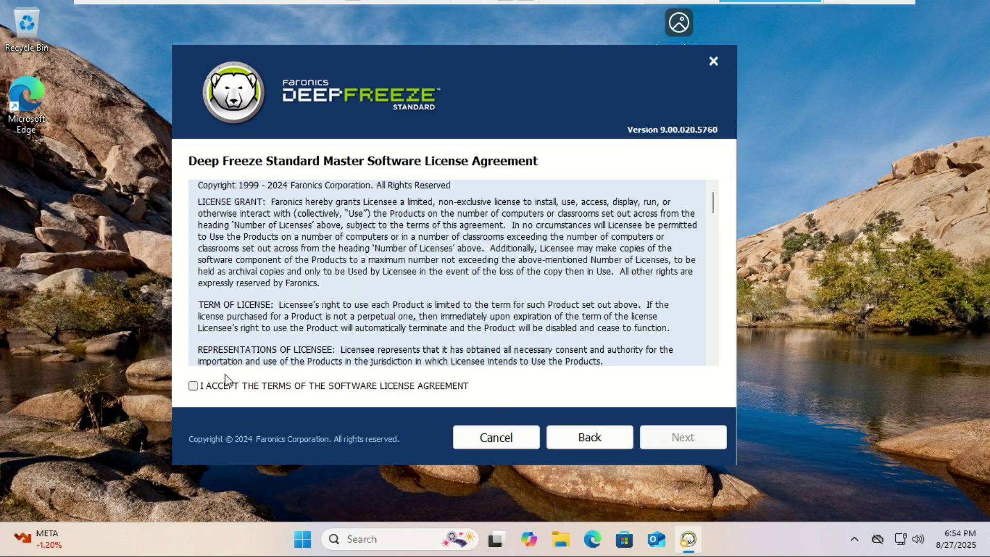
pyautogui.click(192, 385)
pyautogui.moveTo(712, 203)
pyautogui.mouseDown()
pyautogui.moveTo(713, 348)
pyautogui.moveTo(712, 194)
pyautogui.mouseUp()
pyautogui.click(679, 435)
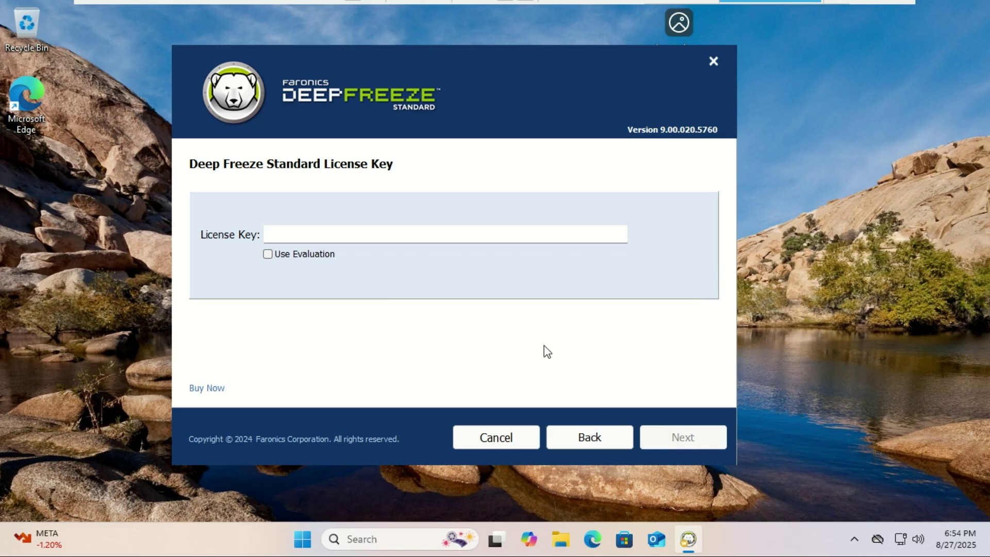
pyautogui.click(268, 254)
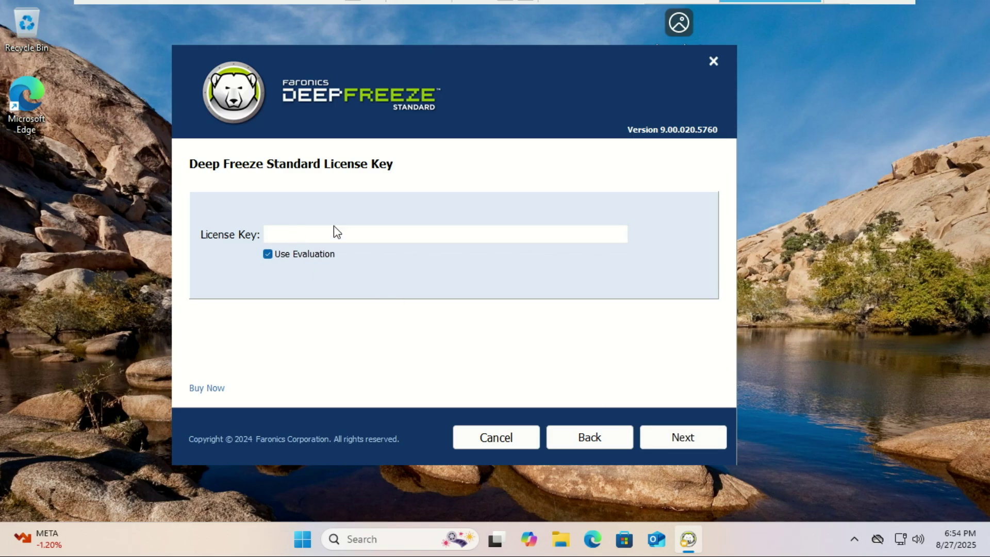
pyautogui.click(682, 437)
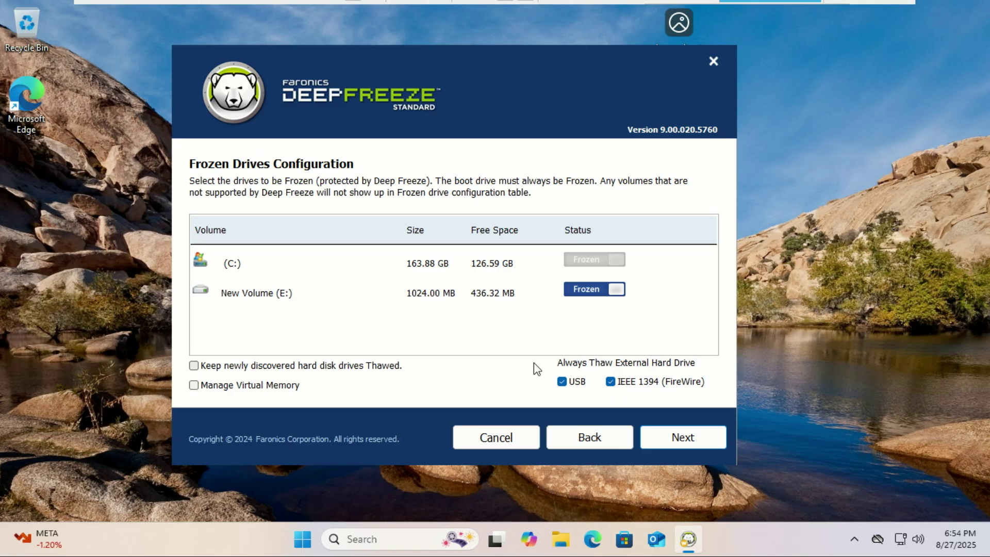
# Step: Toggle New Volume (E:) from Frozen to Thawed, leaving C: Frozen
pyautogui.click(586, 263)
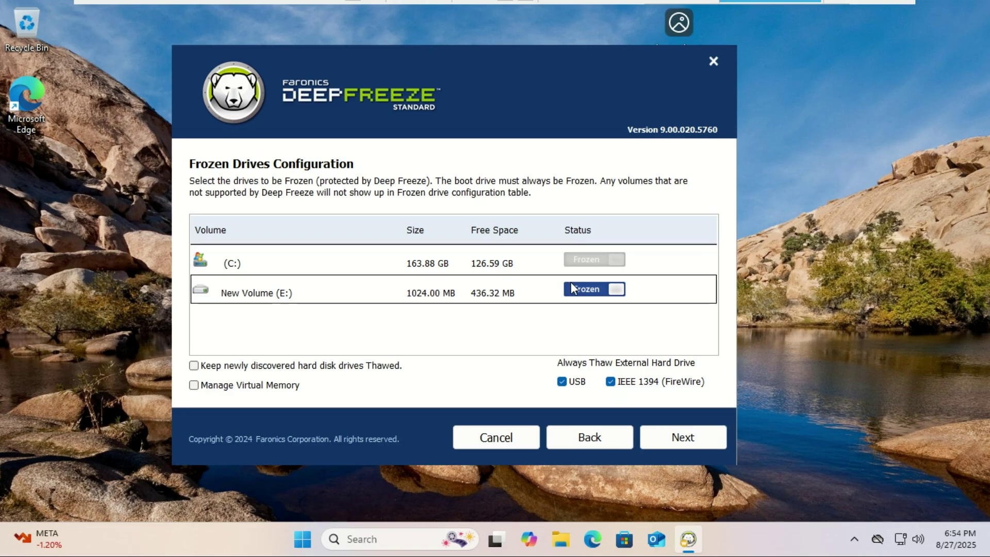
pyautogui.click(573, 290)
pyautogui.click(577, 267)
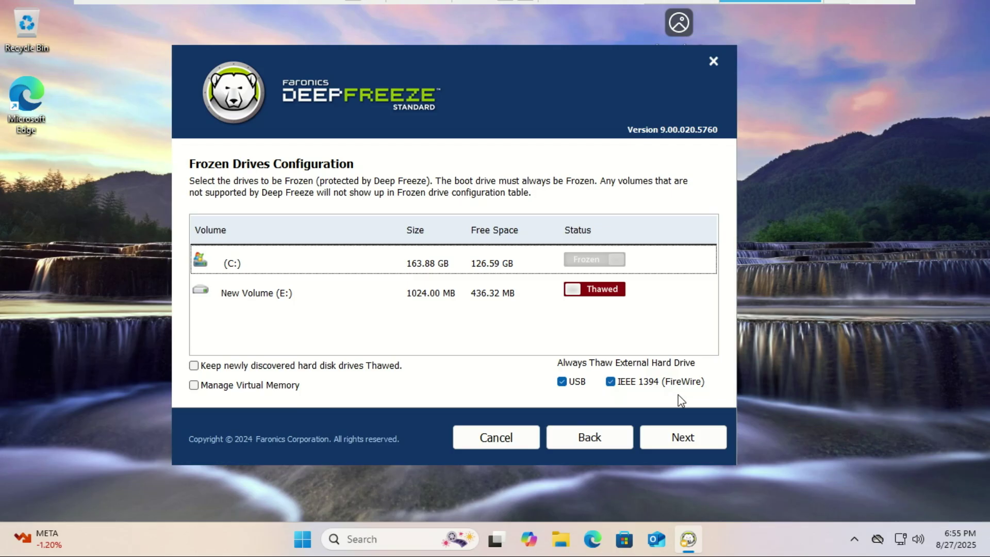
# Step: Enable a Visible ThawSpace, dismiss the McAfee popup, and begin the Deep Freeze installation
pyautogui.click(692, 438)
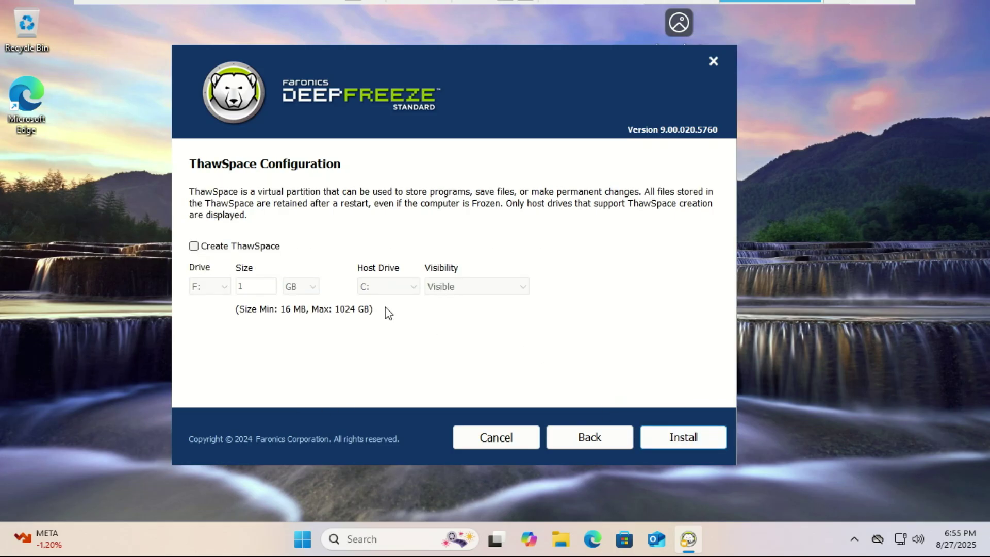
pyautogui.click(194, 246)
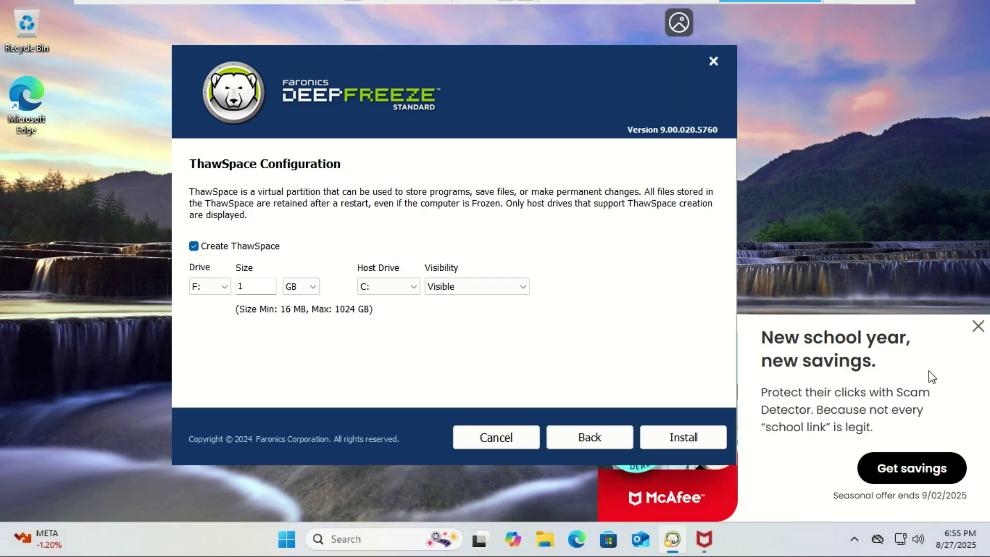
pyautogui.click(978, 327)
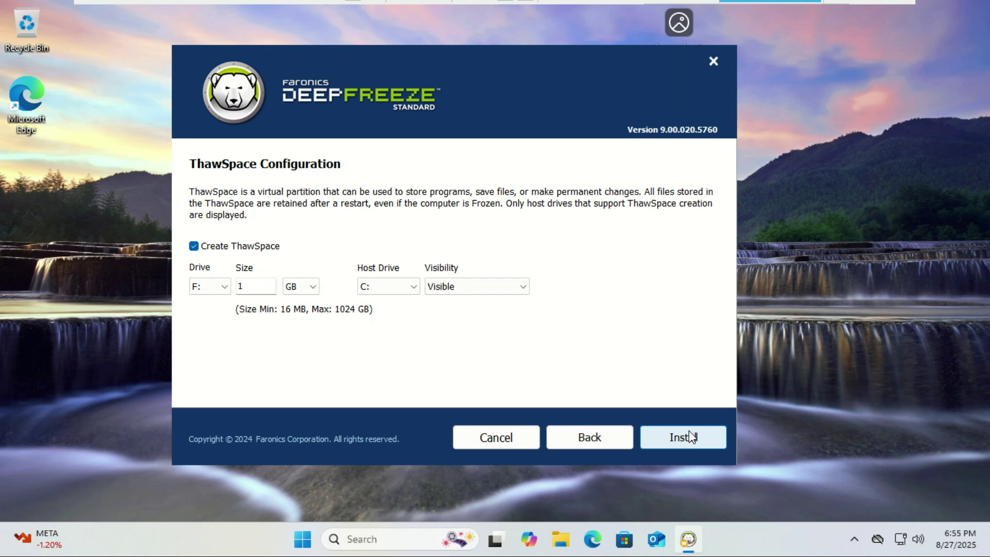
pyautogui.click(523, 286)
pyautogui.click(531, 296)
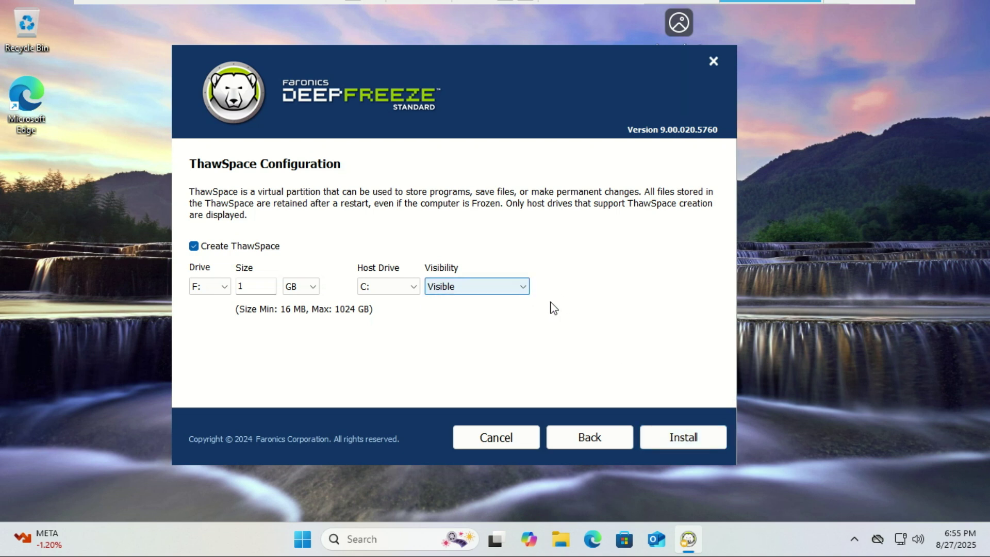
pyautogui.click(686, 444)
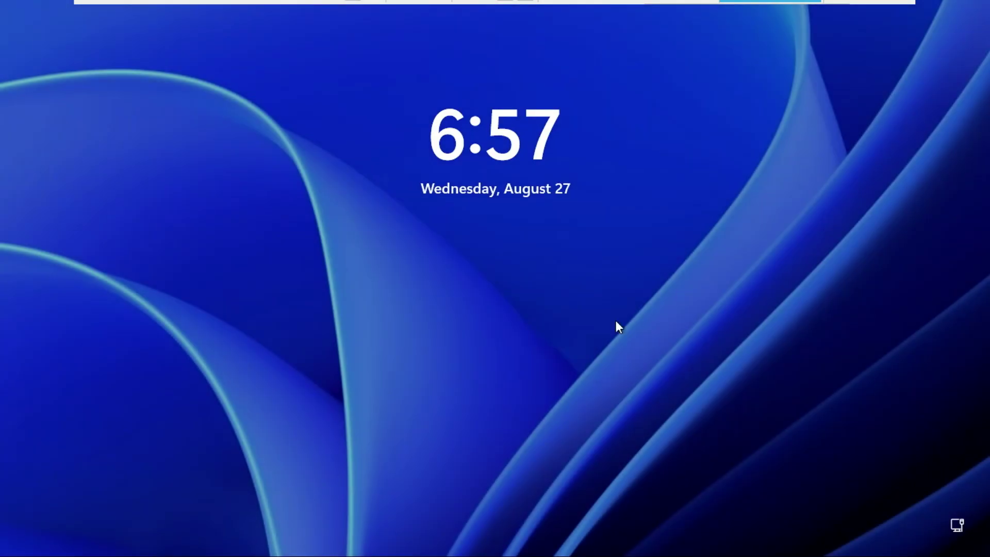
# Step: Dismiss the lock screen and submit the account password to sign in
pyautogui.click(616, 320)
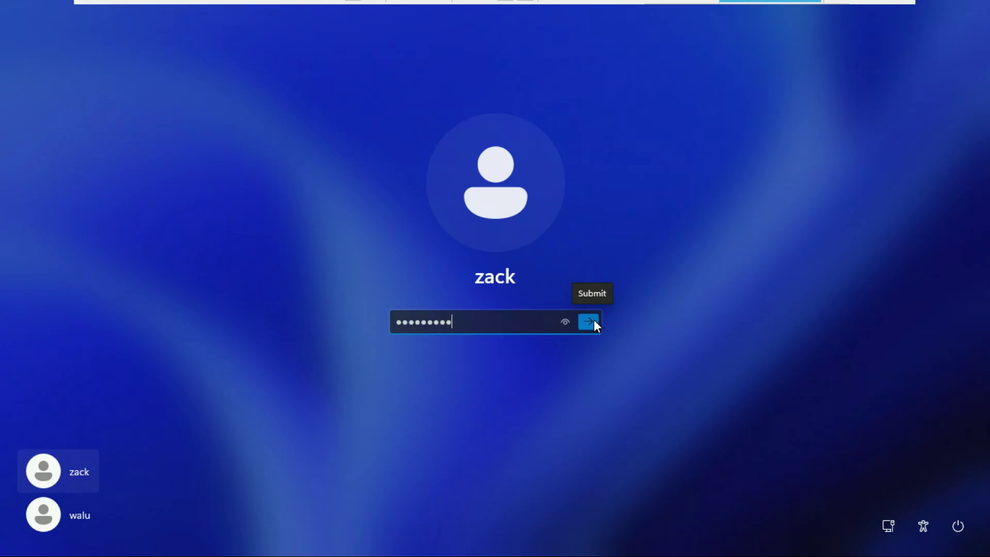
pyautogui.click(594, 319)
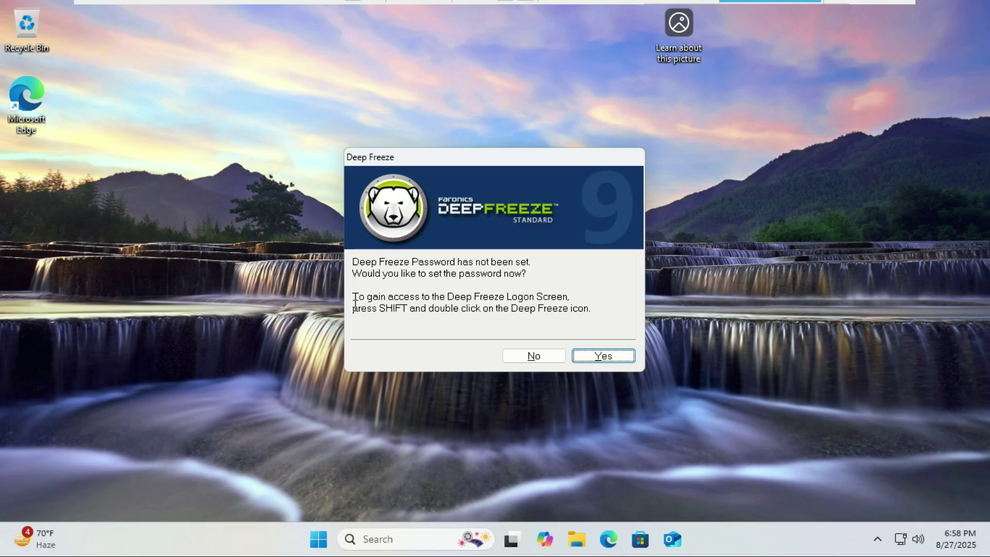
# Step: Agree to set a Deep Freeze password, then enter and confirm it
pyautogui.moveTo(352, 298); pyautogui.dragTo(614, 308)
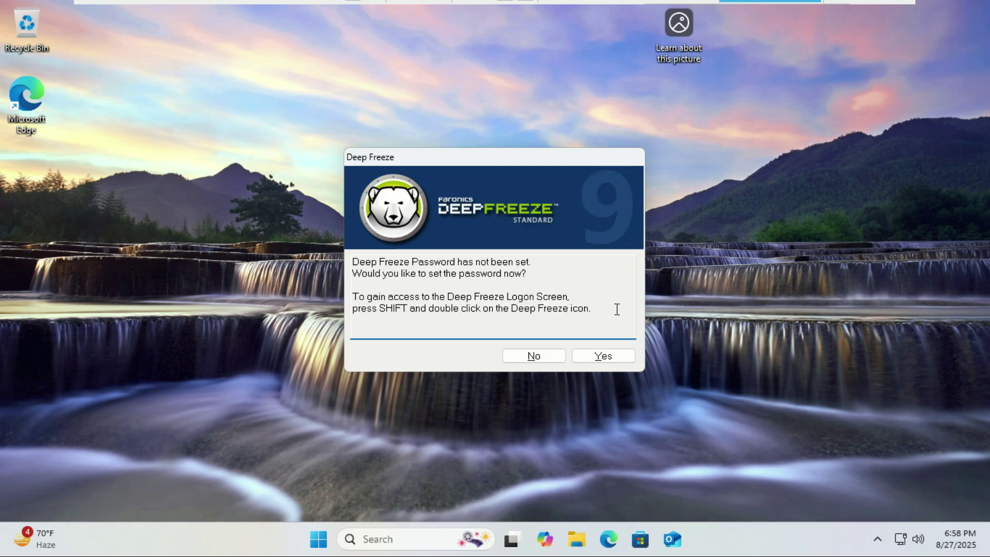
pyautogui.click(604, 356)
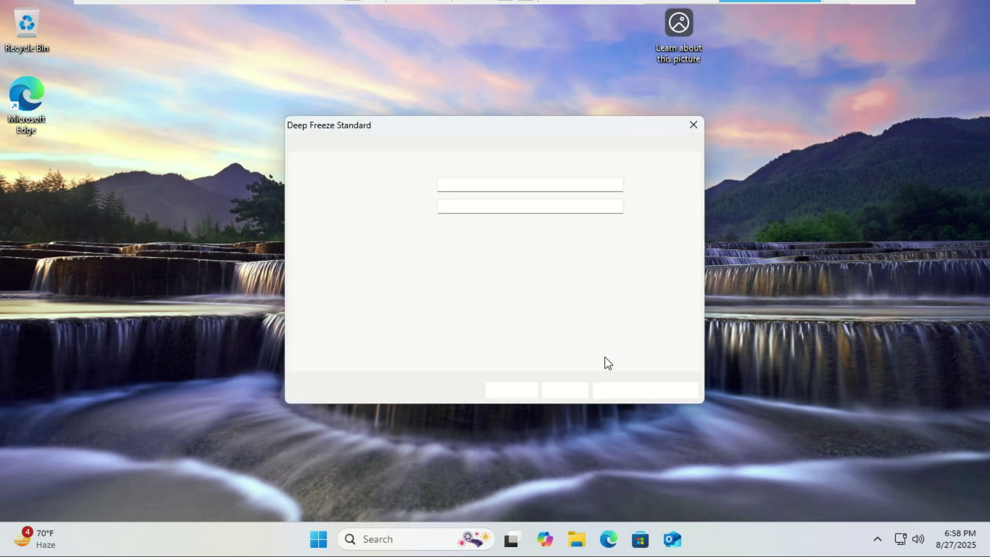
pyautogui.click(498, 183)
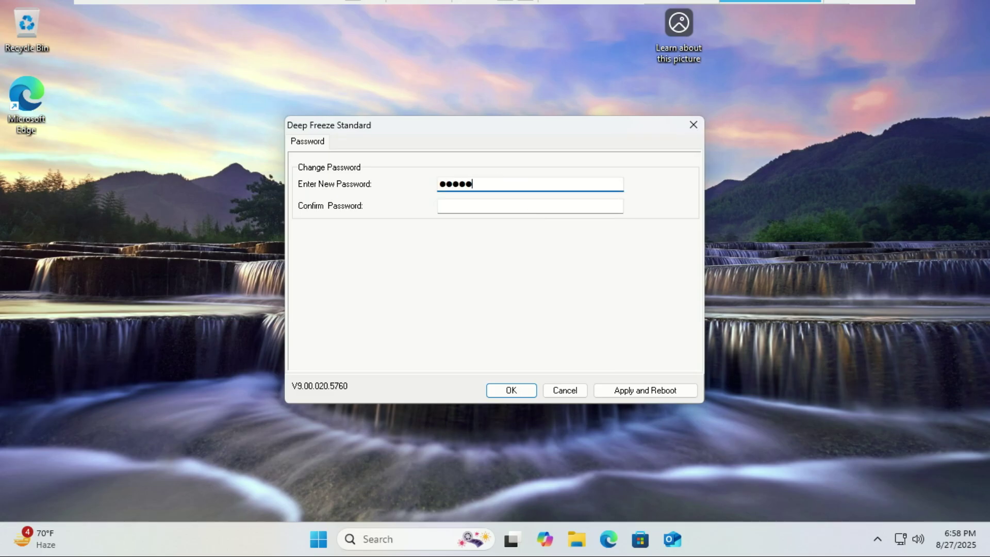
pyautogui.click(457, 210)
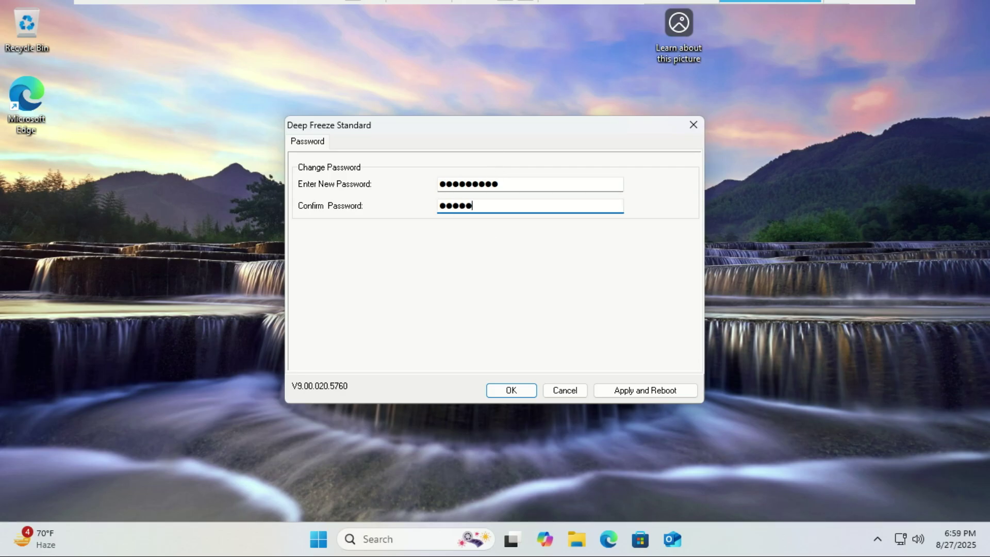
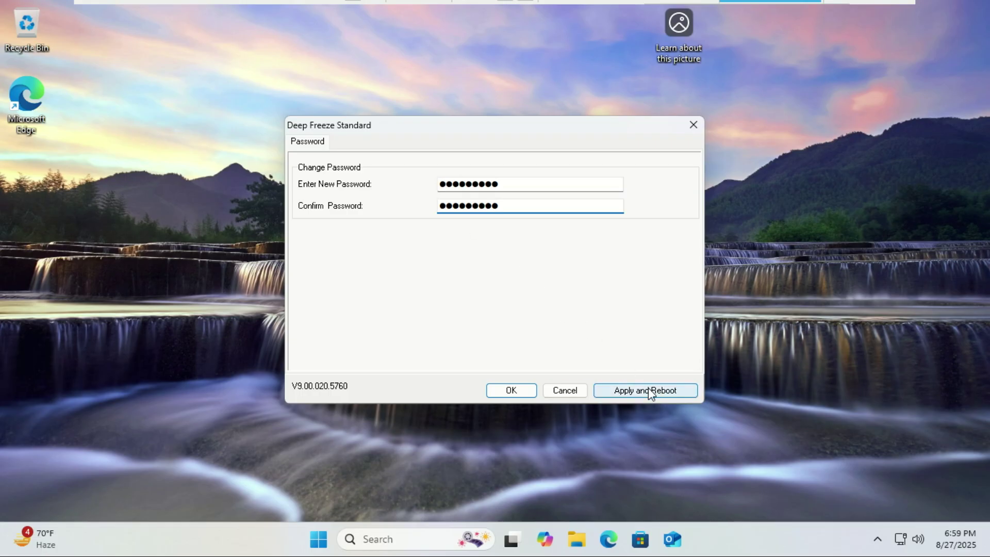
# Step: Apply the password, acknowledge the confirmation, and agree to reboot now
pyautogui.click(648, 389)
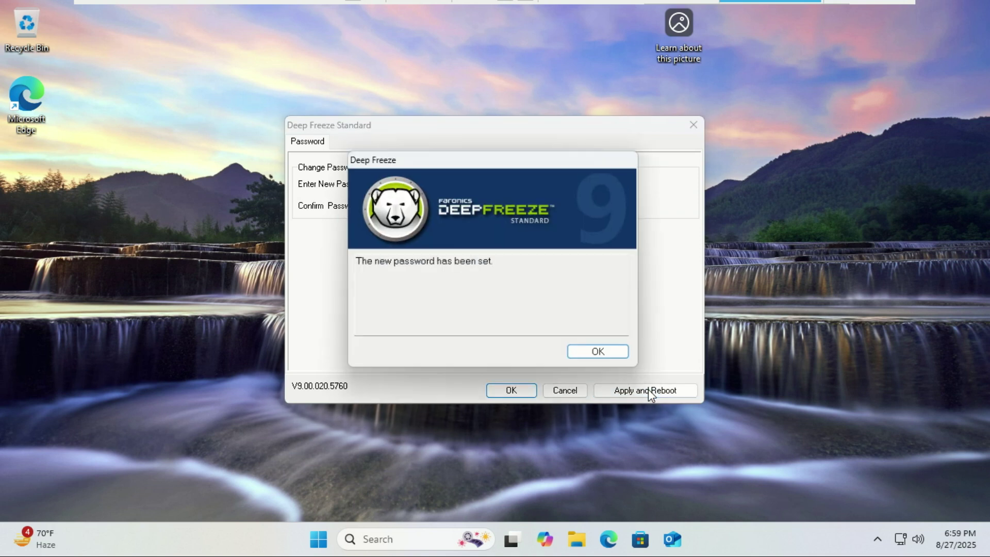
pyautogui.click(600, 356)
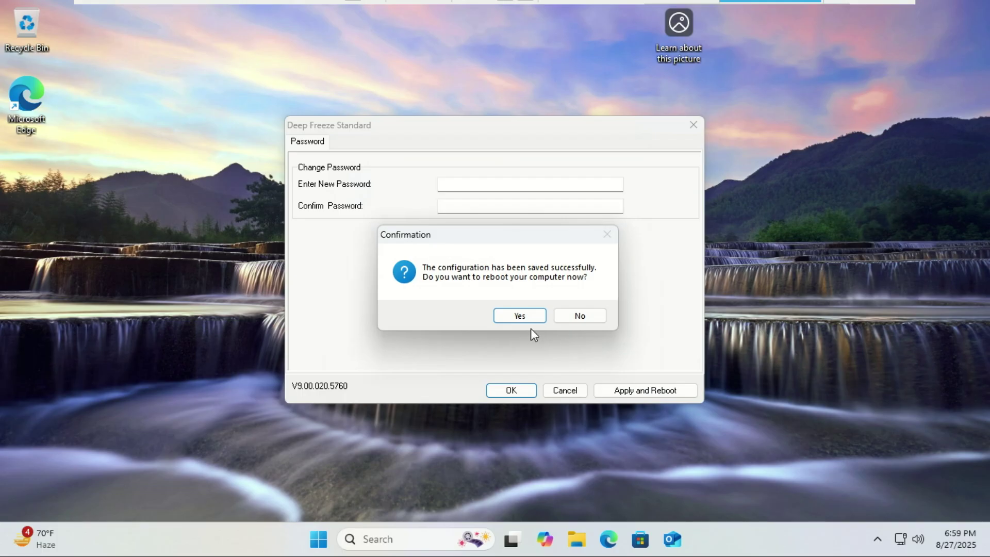
pyautogui.click(519, 316)
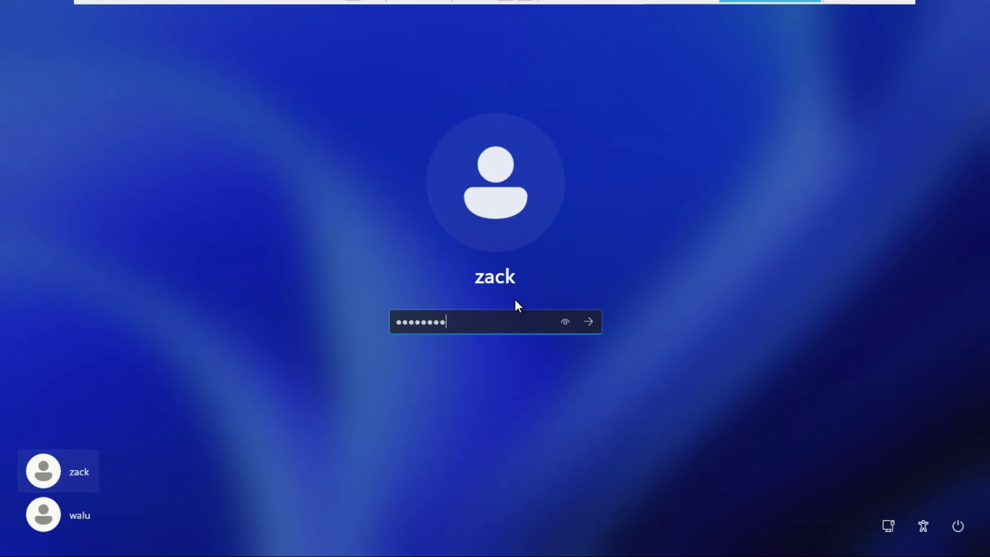
pyautogui.write('•')
# Step: Sign in, cancel the Sandboxie Plus Global Settings dialog, and show the hidden tray icons
pyautogui.press('Return')
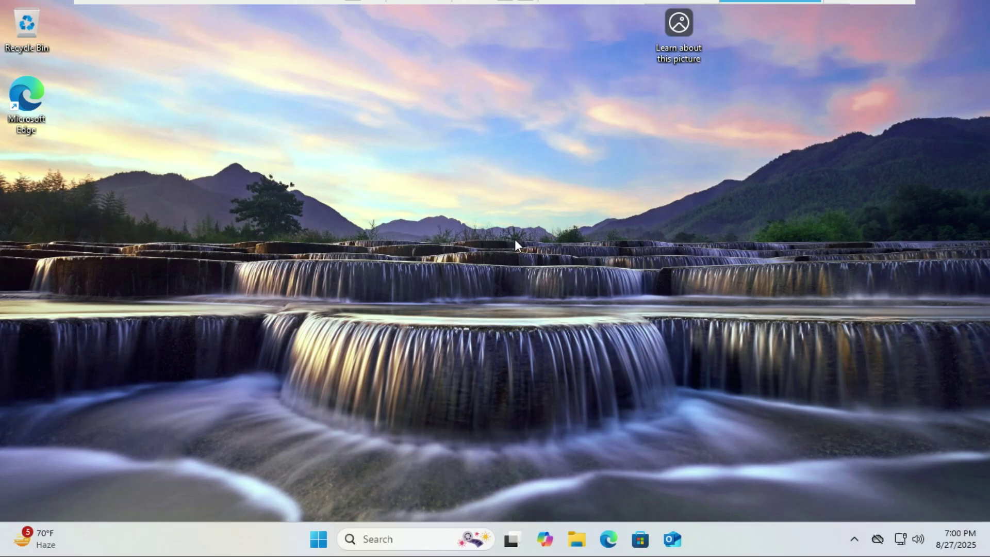
pyautogui.click(855, 539)
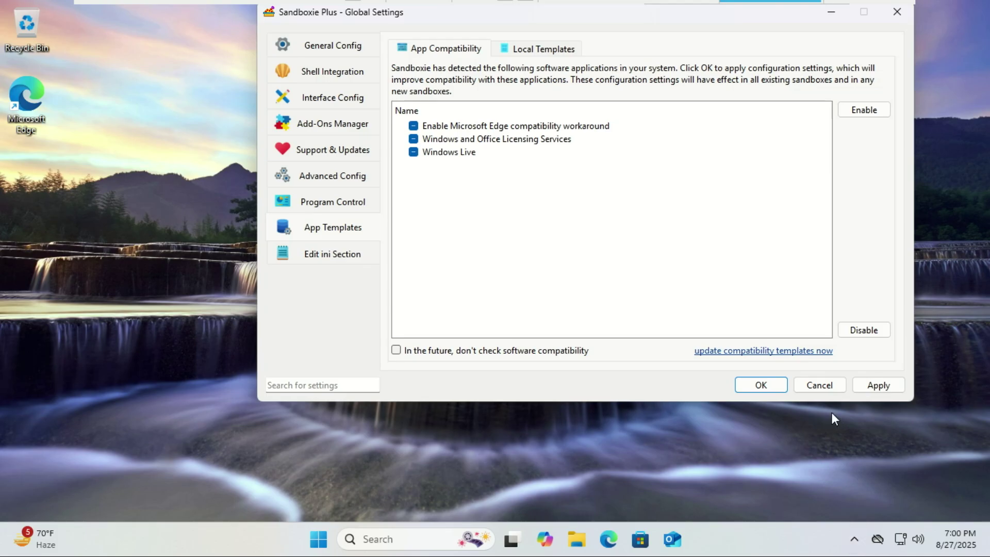
pyautogui.click(822, 385)
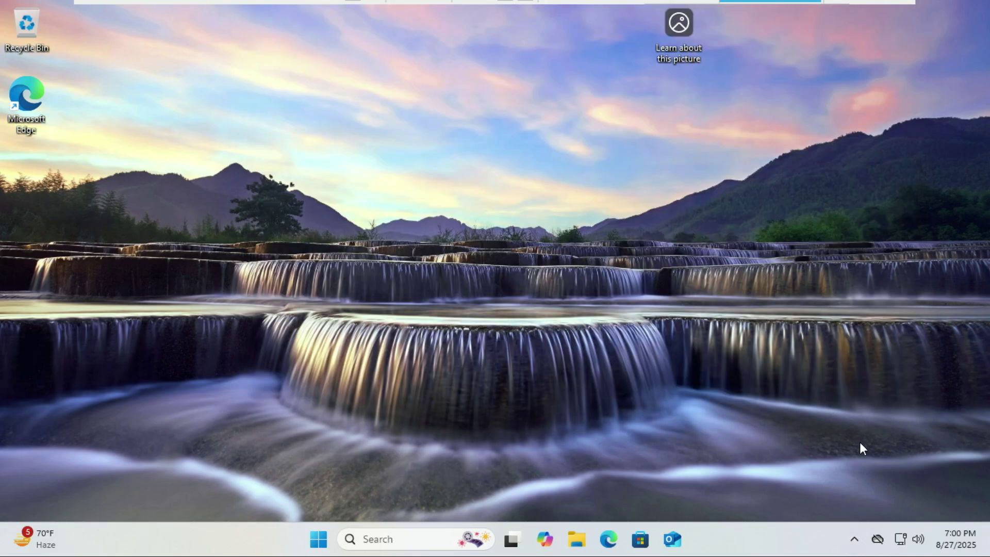
pyautogui.click(855, 538)
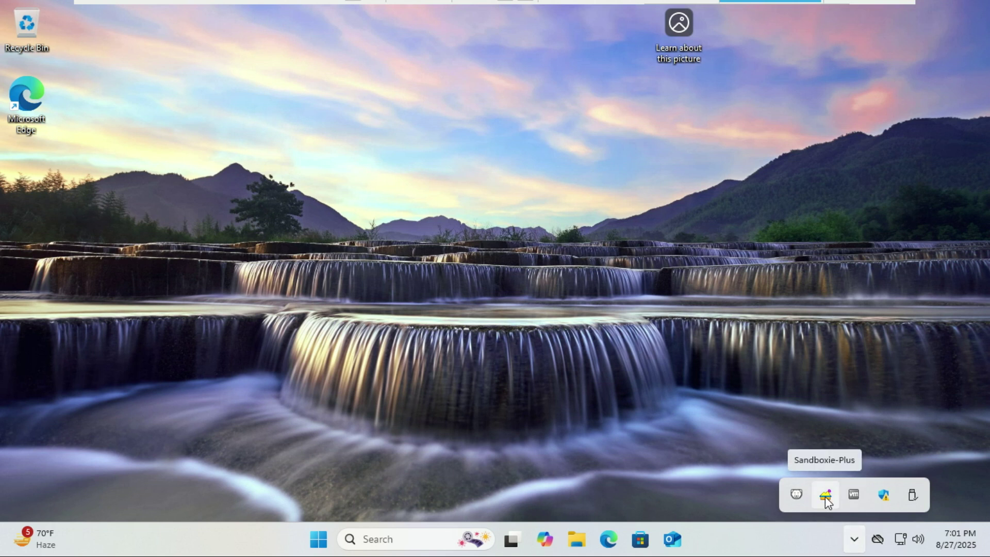
# Step: Log into Deep Freeze from its tray icon with the password
pyautogui.doubleClick(796, 499)
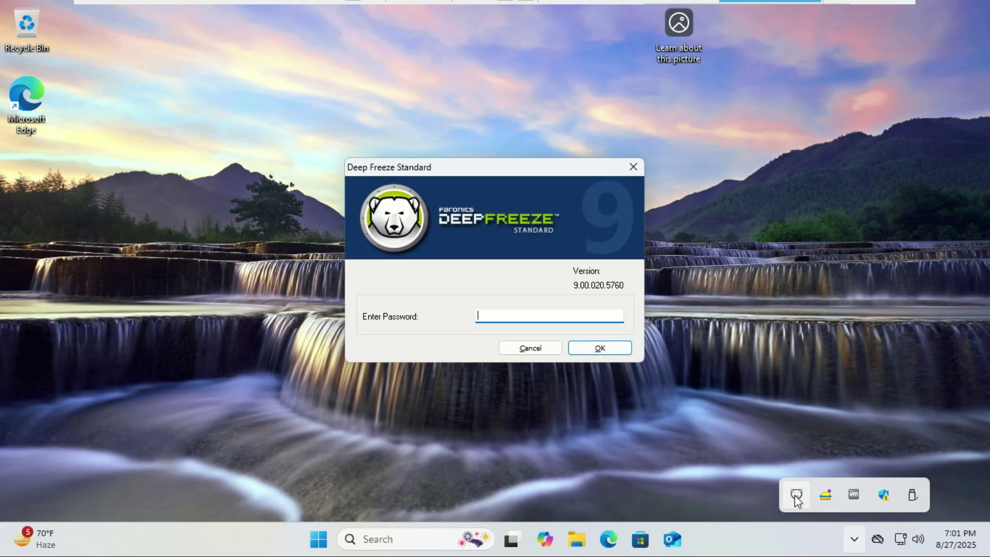
pyautogui.click(758, 434)
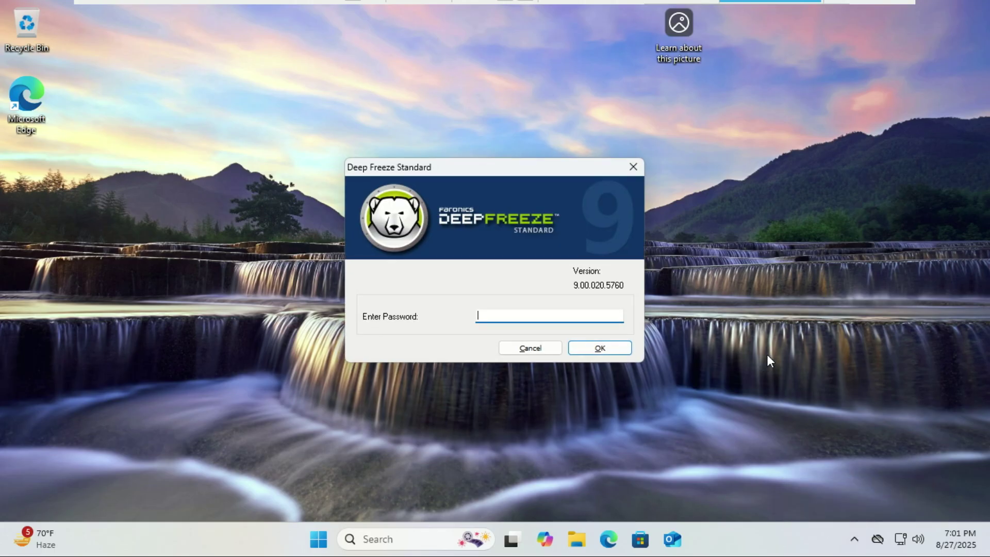
pyautogui.write('••••••')
pyautogui.press('Return')
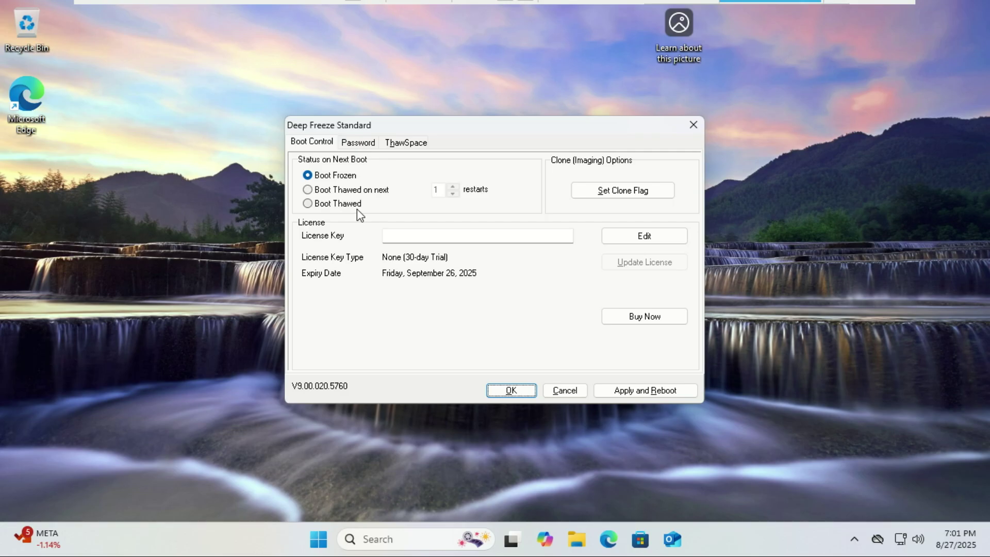
# Step: Confirm Boot Frozen is selected and review the Password and ThawSpace tabs
pyautogui.click(333, 176)
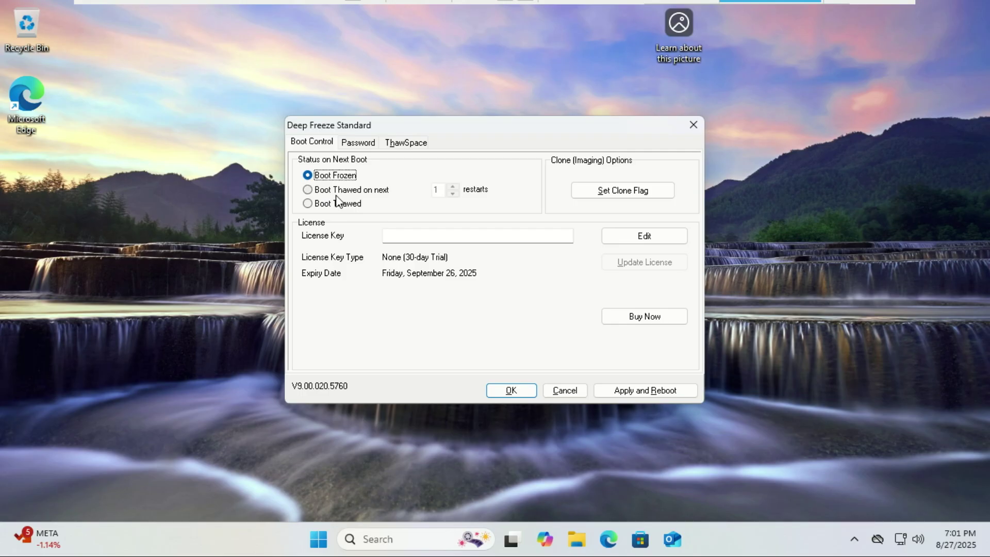
pyautogui.click(352, 147)
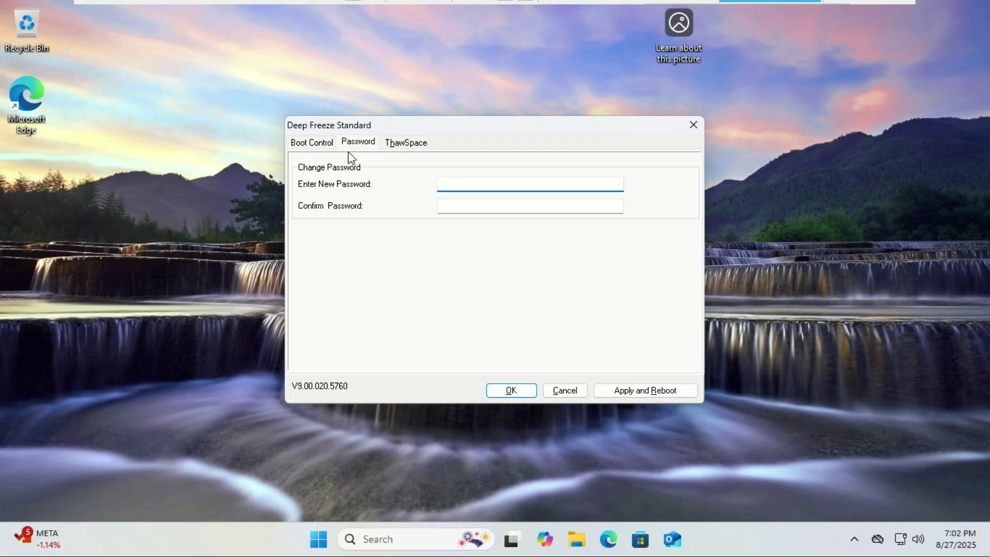
pyautogui.click(403, 146)
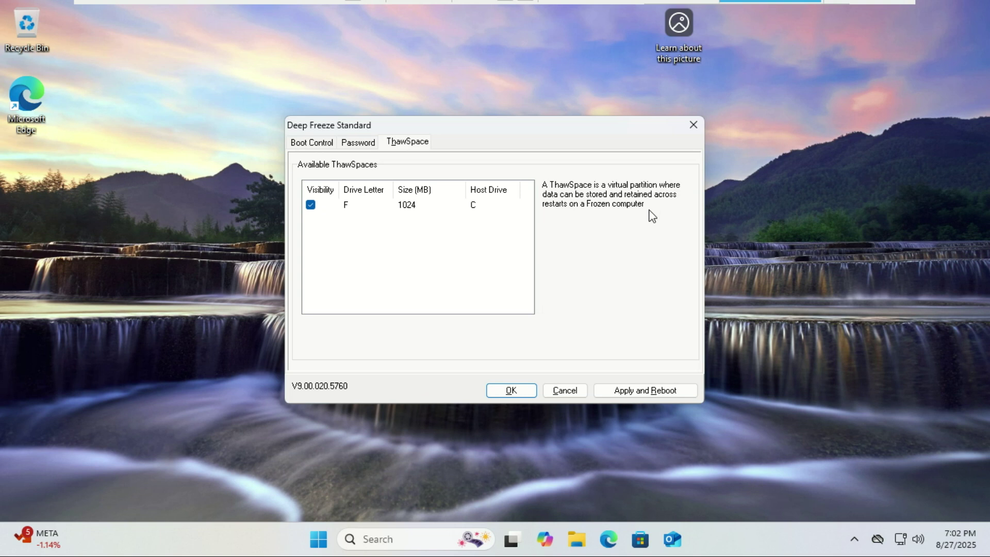
pyautogui.click(577, 539)
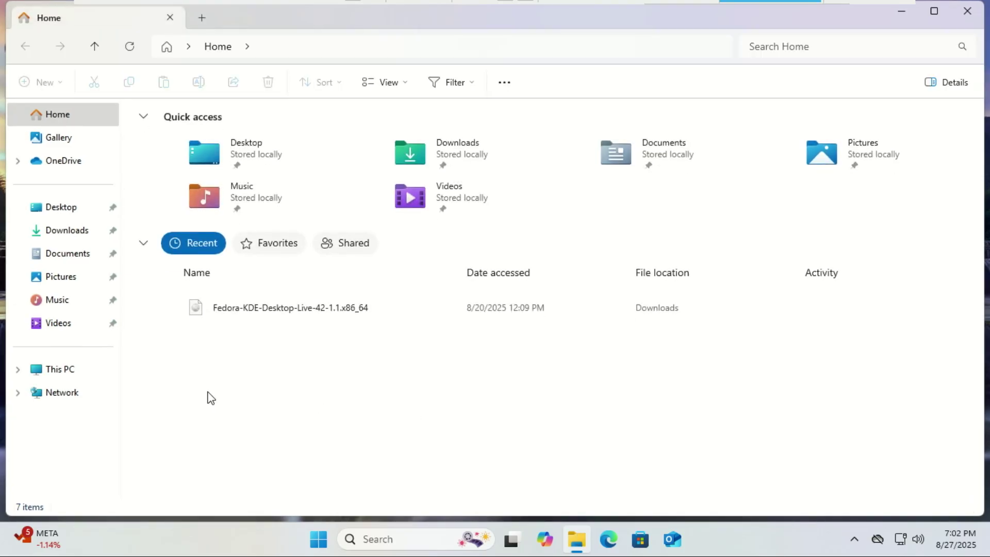
# Step: Open ThawSpace (F:) from This PC, confirm it is empty, then close File Explorer
pyautogui.click(71, 377)
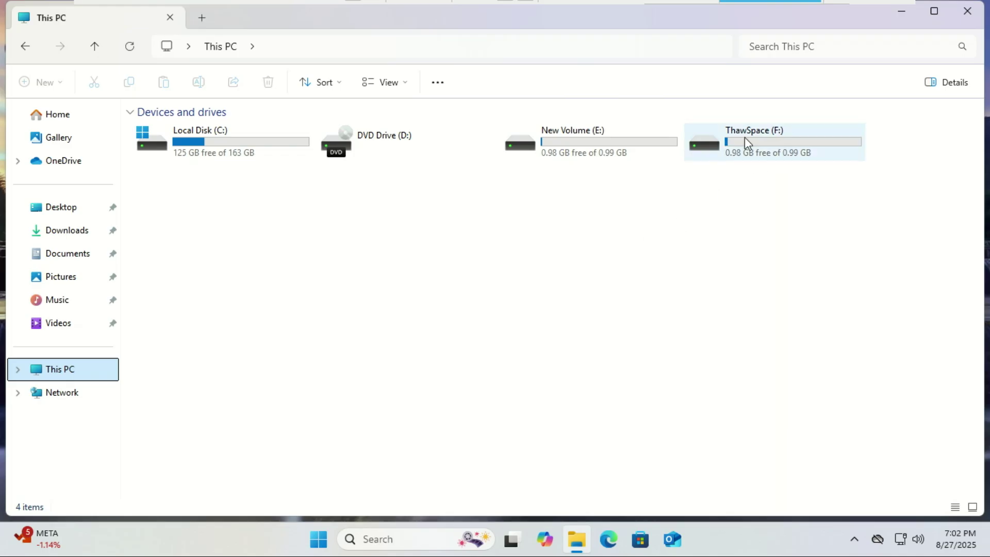
pyautogui.moveTo(754, 142)
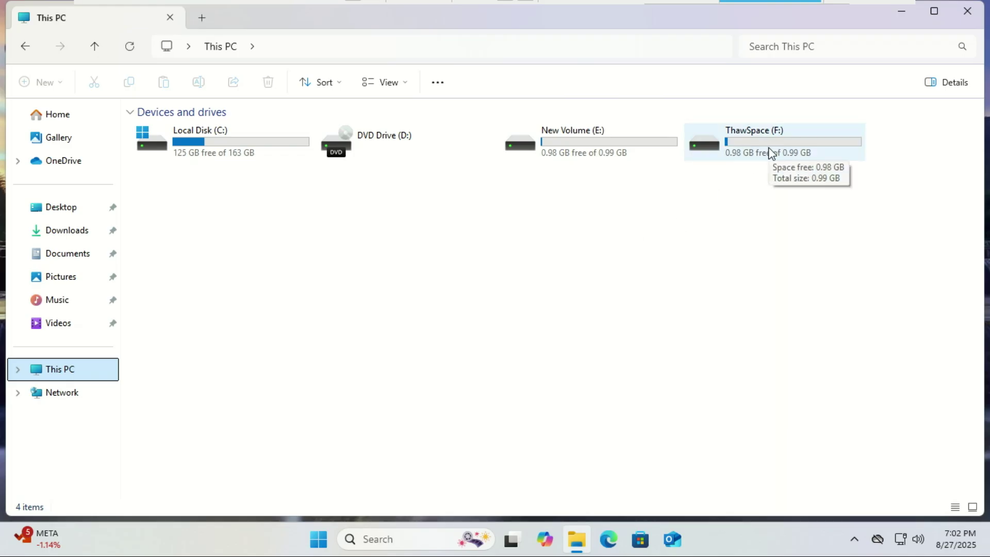
pyautogui.doubleClick(771, 153)
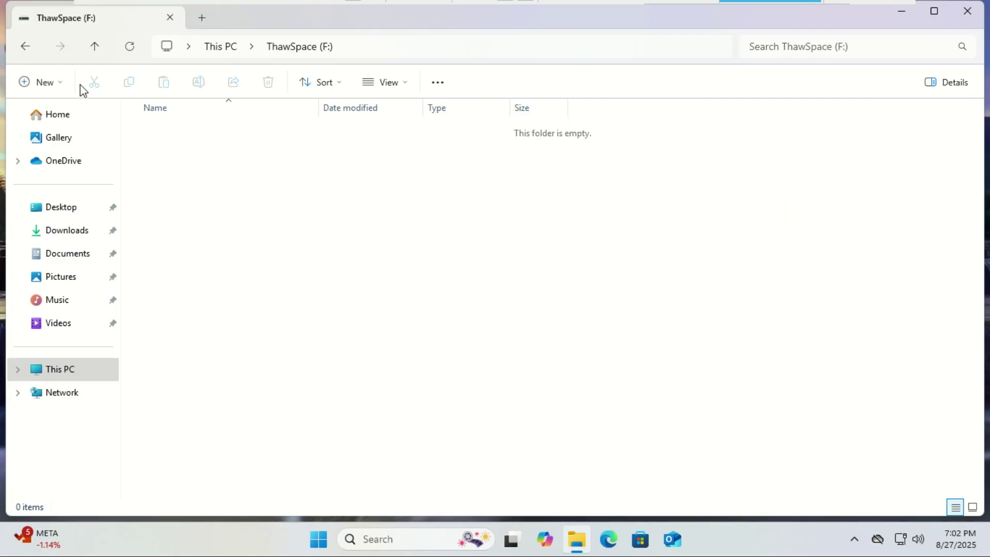
pyautogui.click(27, 49)
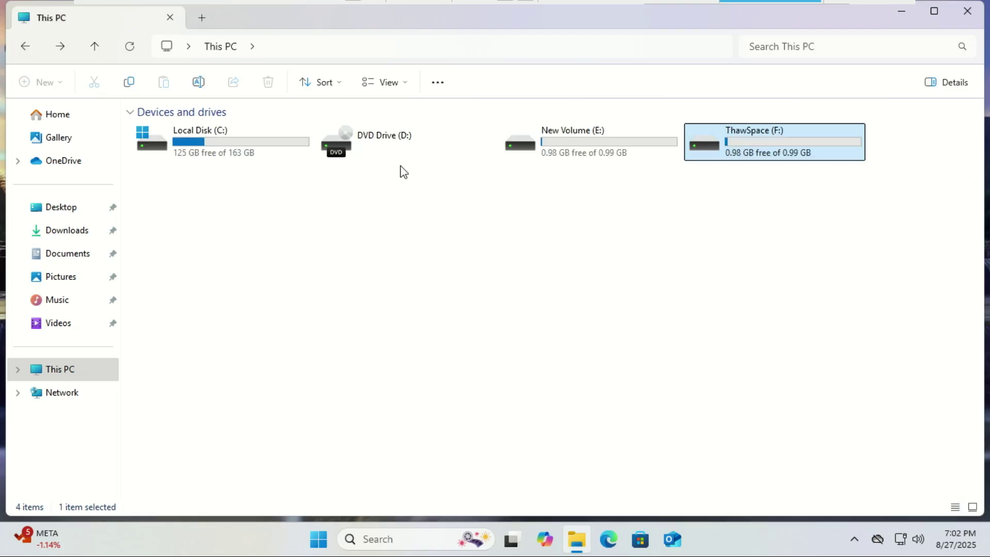
pyautogui.click(966, 16)
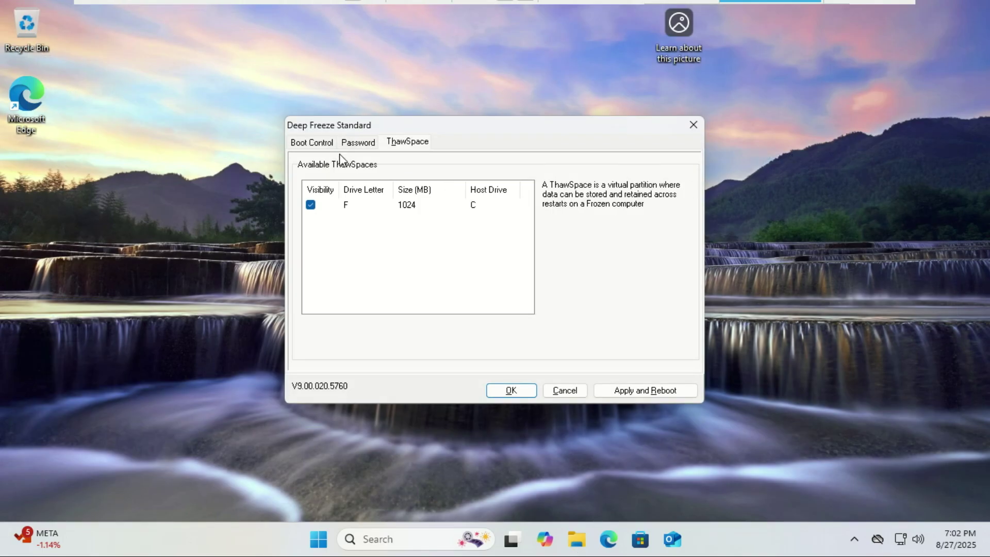
# Step: Close Deep Freeze without changes and create a desktop folder named Virus
pyautogui.click(565, 390)
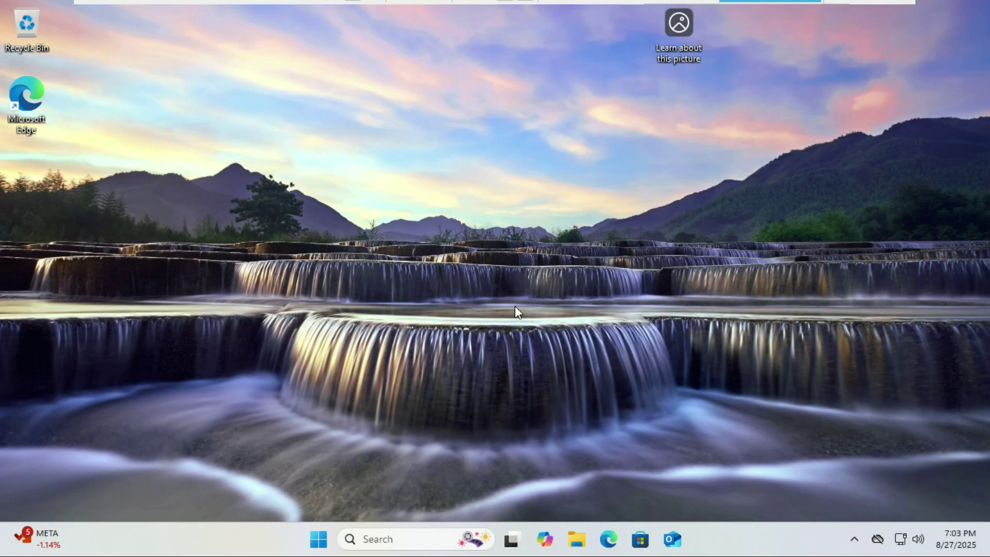
pyautogui.rightClick(194, 153)
pyautogui.moveTo(239, 187)
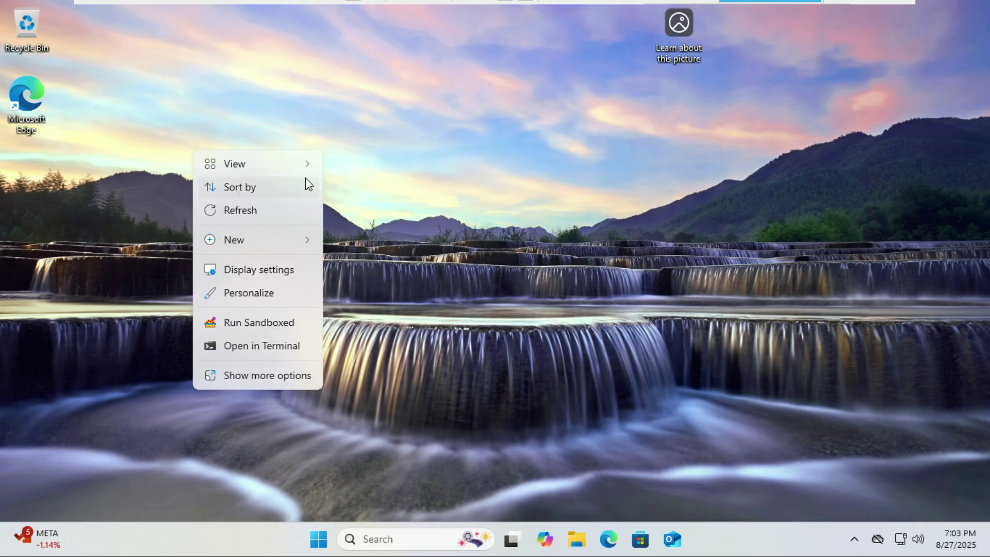
pyautogui.moveTo(235, 240)
pyautogui.click(352, 240)
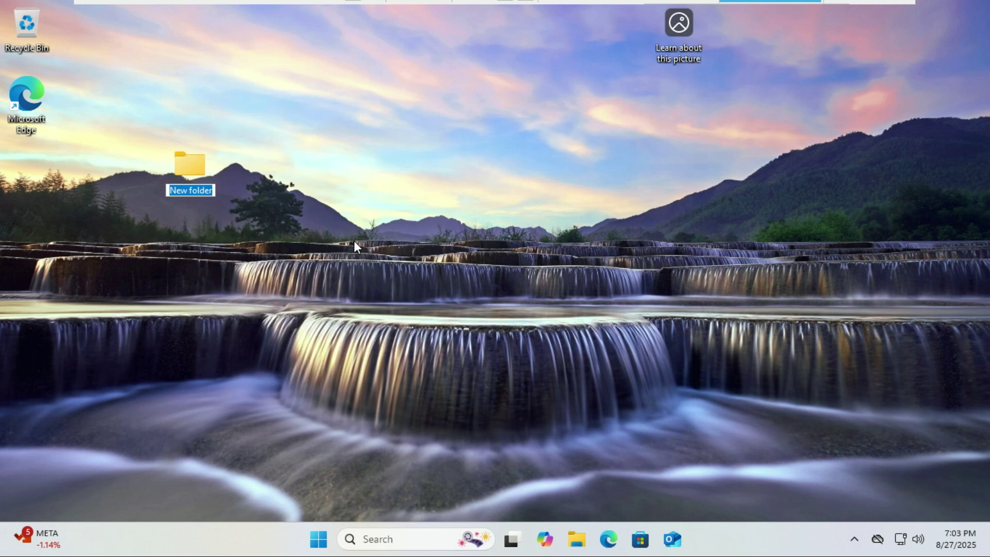
pyautogui.write('Virus')
pyautogui.press('Return')
pyautogui.moveTo(377, 134); pyautogui.dragTo(376, 134)
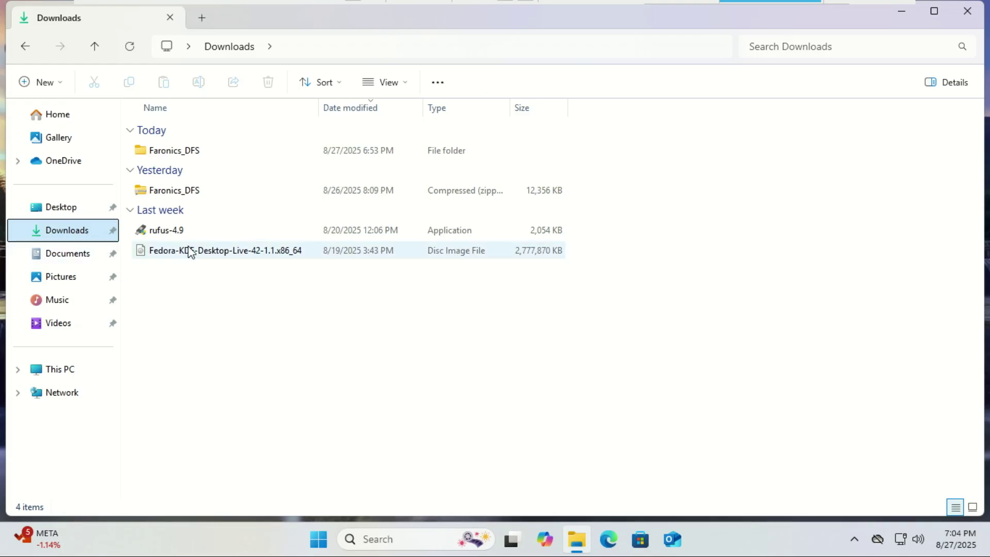
# Step: Copy all four Downloads items and paste them onto the desktop
pyautogui.moveTo(179, 302); pyautogui.dragTo(225, 135)
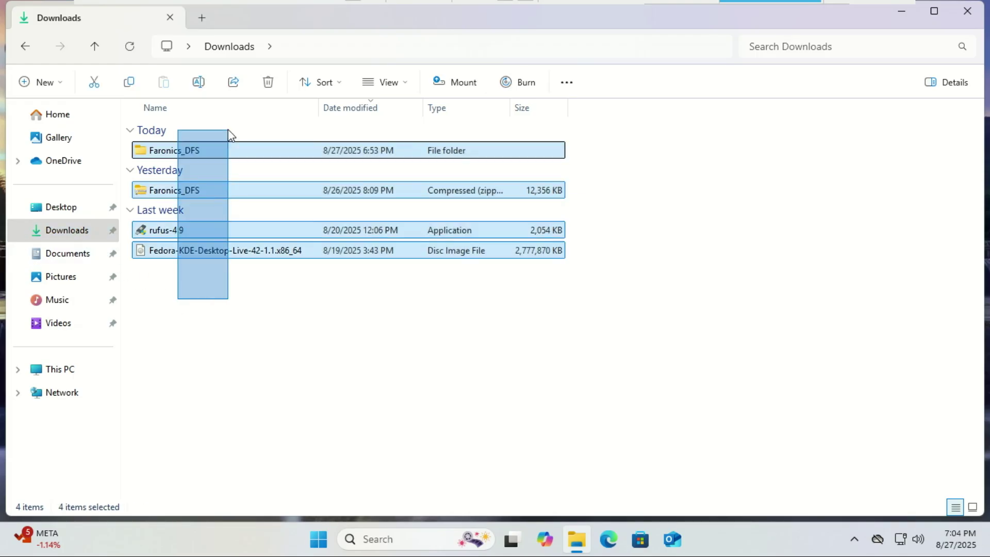
pyautogui.rightClick(233, 151)
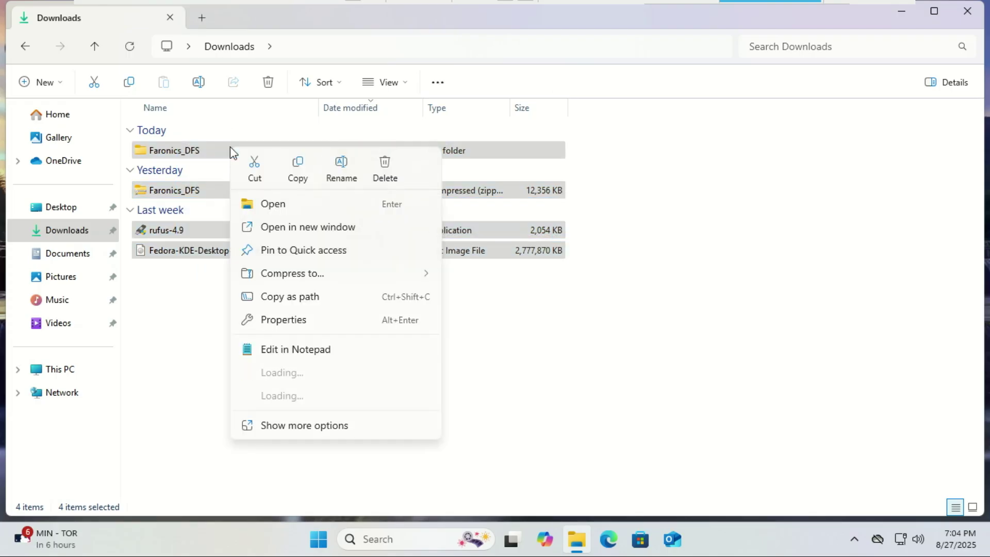
pyautogui.click(298, 169)
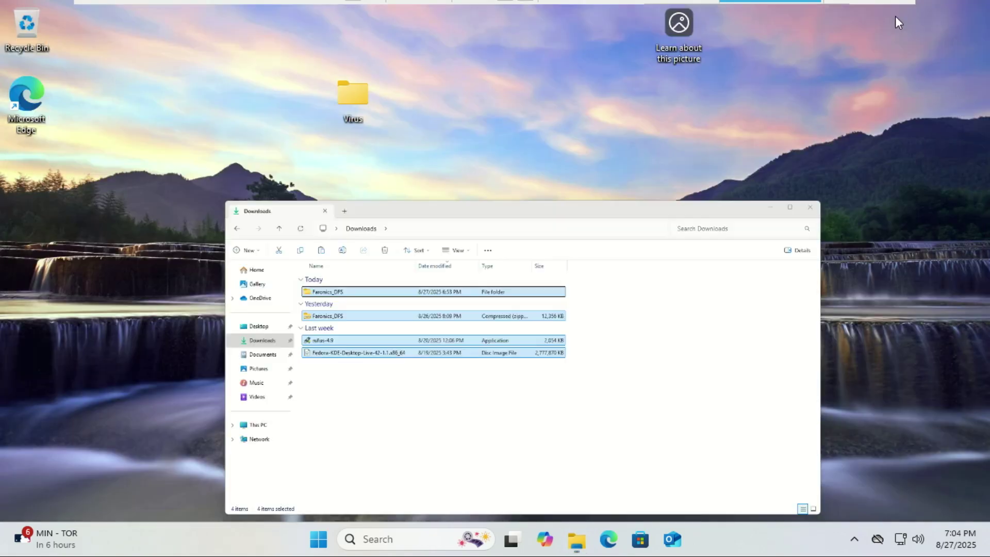
pyautogui.rightClick(495, 112)
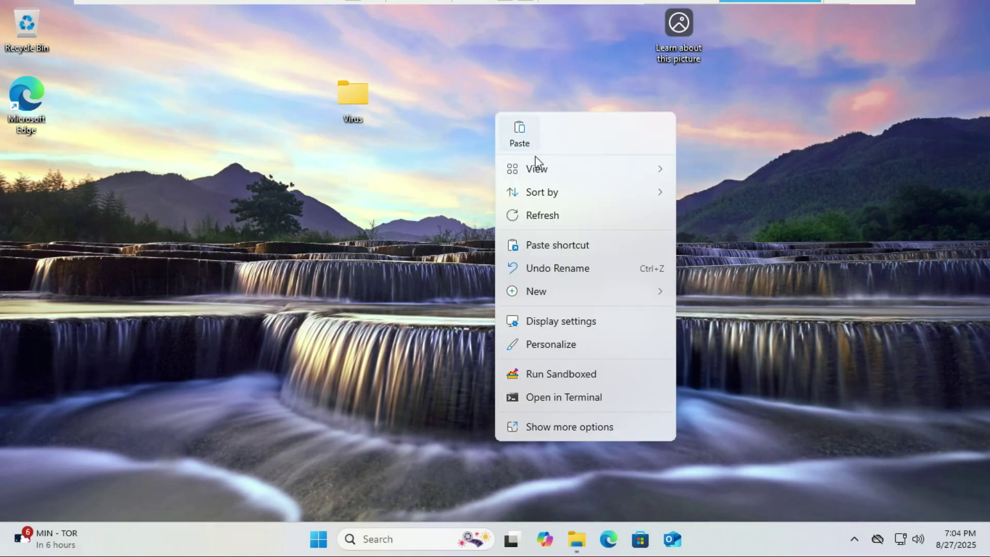
pyautogui.click(518, 134)
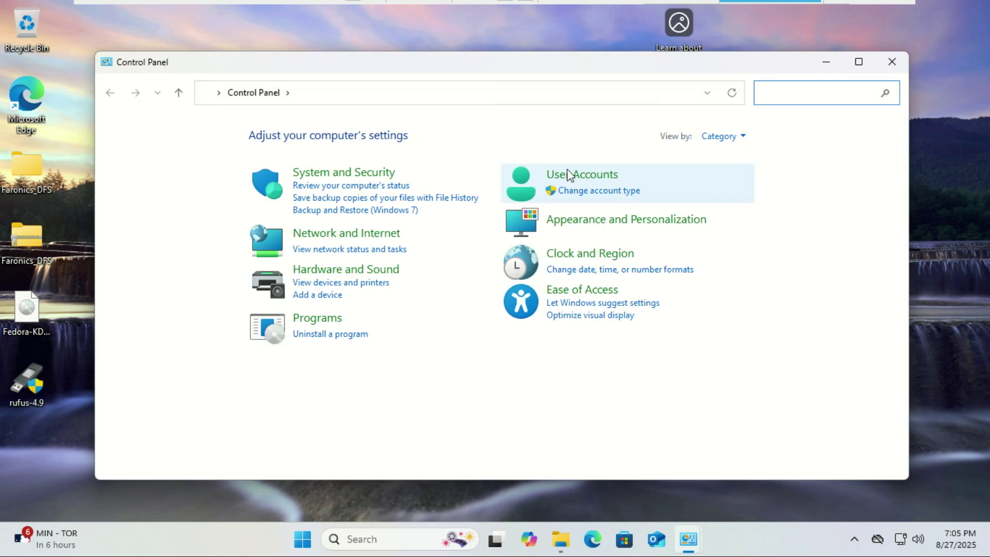
# Step: Uninstall McAfee Security Scan Plus from the installed programs list, then close Control Panel
pyautogui.click(346, 338)
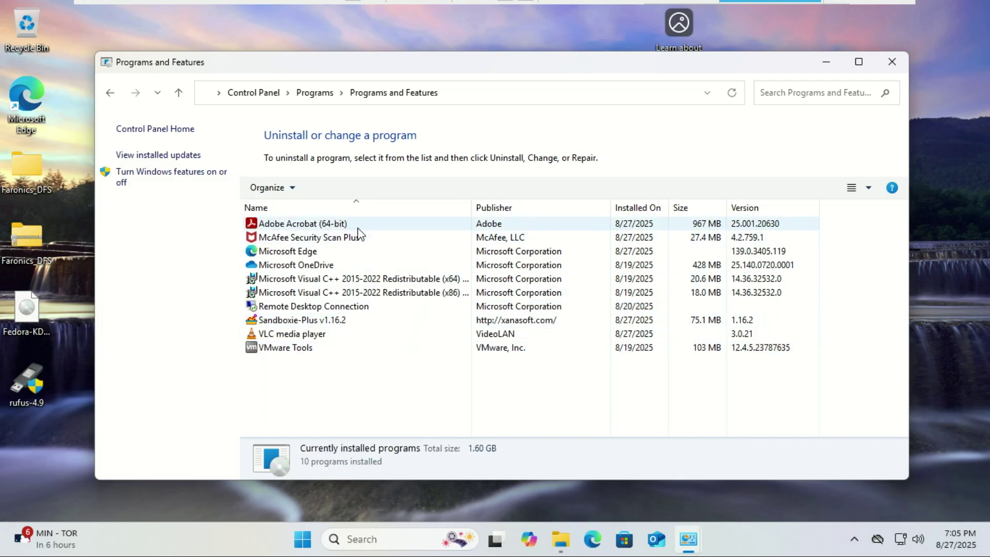
pyautogui.click(335, 239)
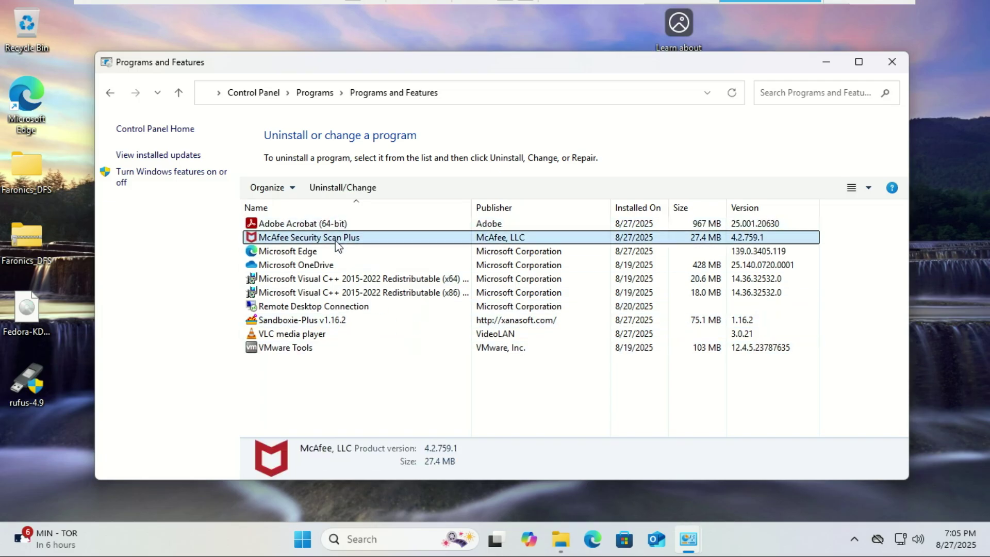
pyautogui.click(341, 189)
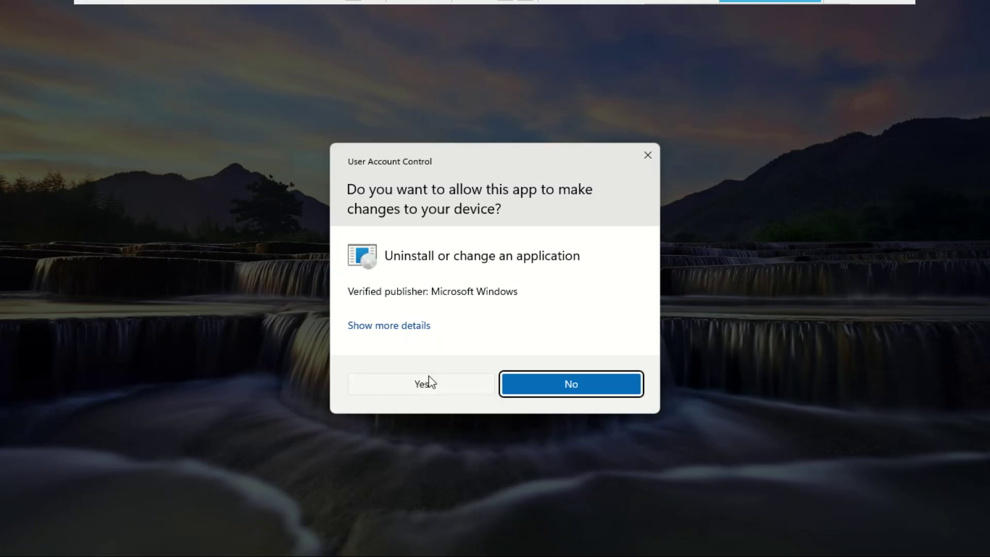
pyautogui.click(430, 382)
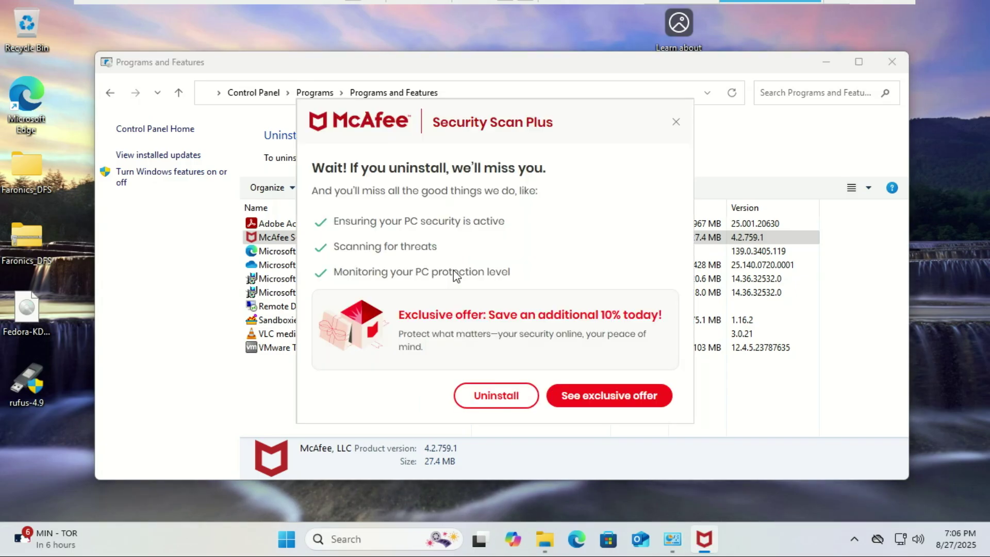
pyautogui.click(495, 395)
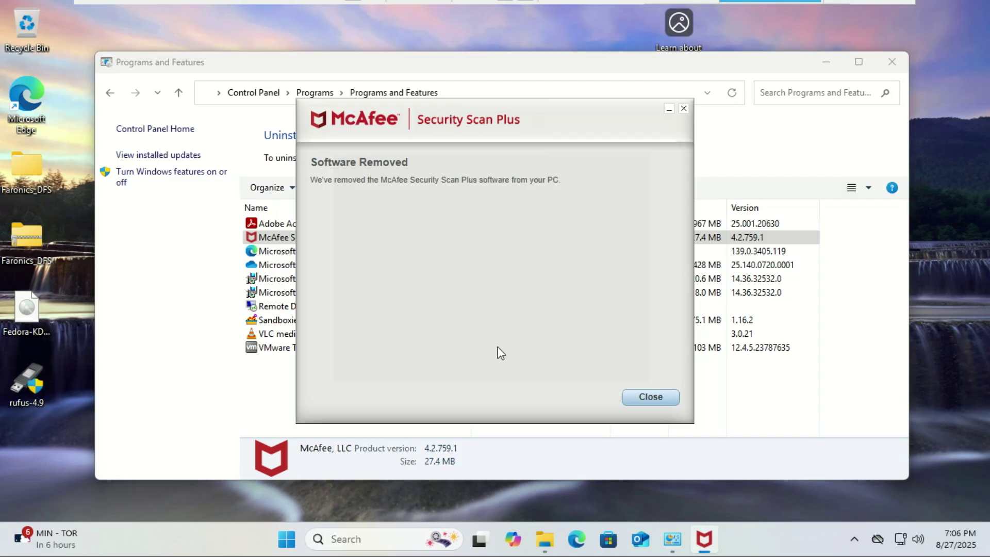
pyautogui.click(650, 396)
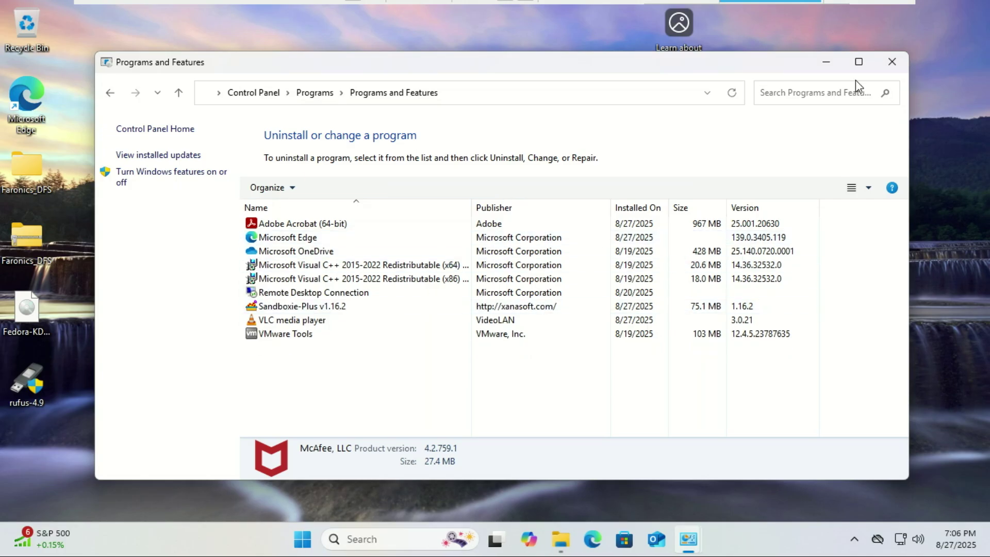
pyautogui.click(891, 61)
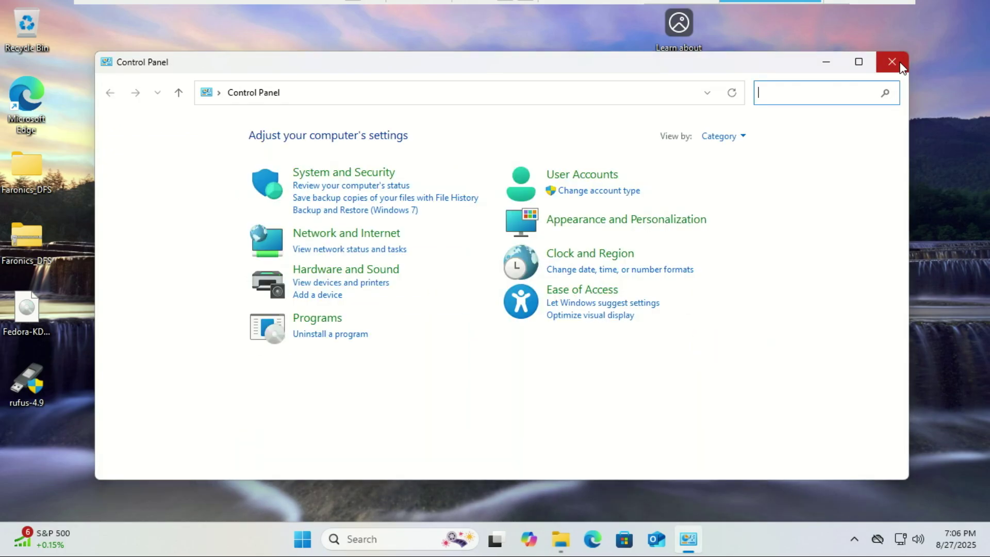
pyautogui.click(892, 62)
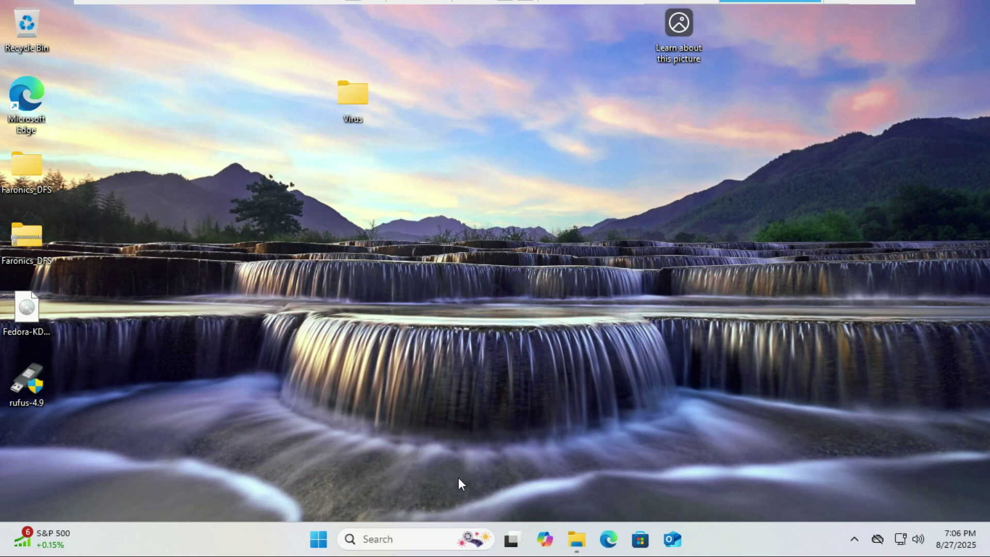
# Step: Restart Windows from the Start menu and sign back in with the password
pyautogui.click(318, 540)
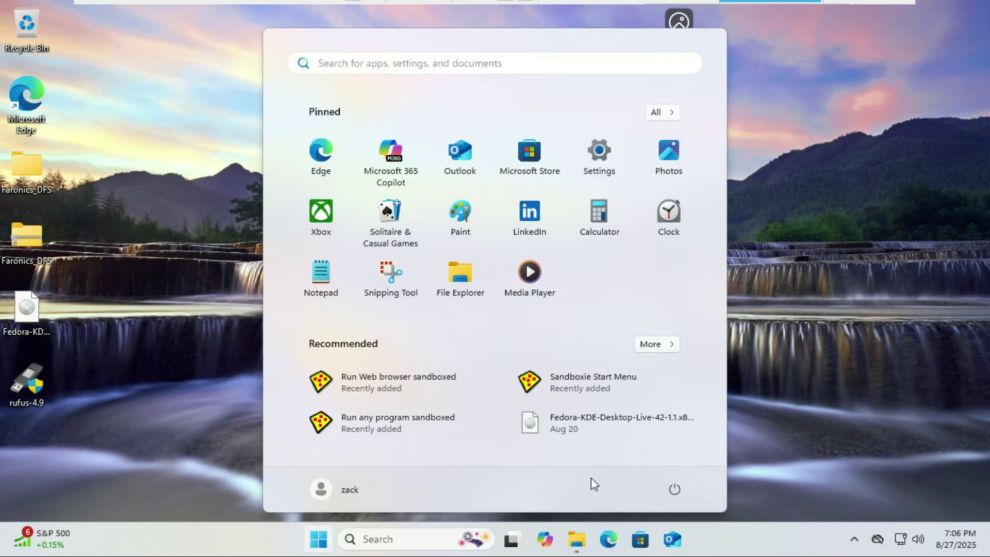
pyautogui.click(679, 490)
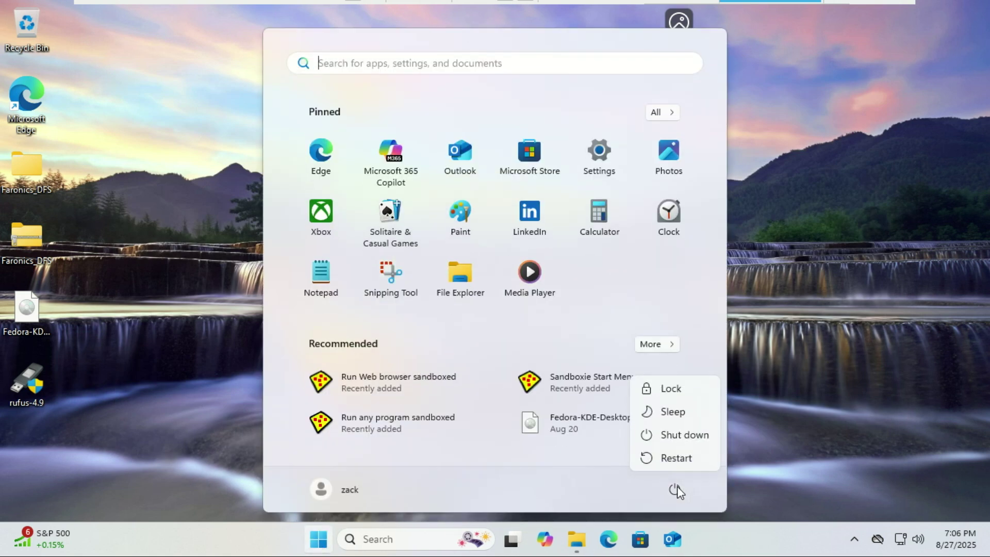
pyautogui.click(680, 458)
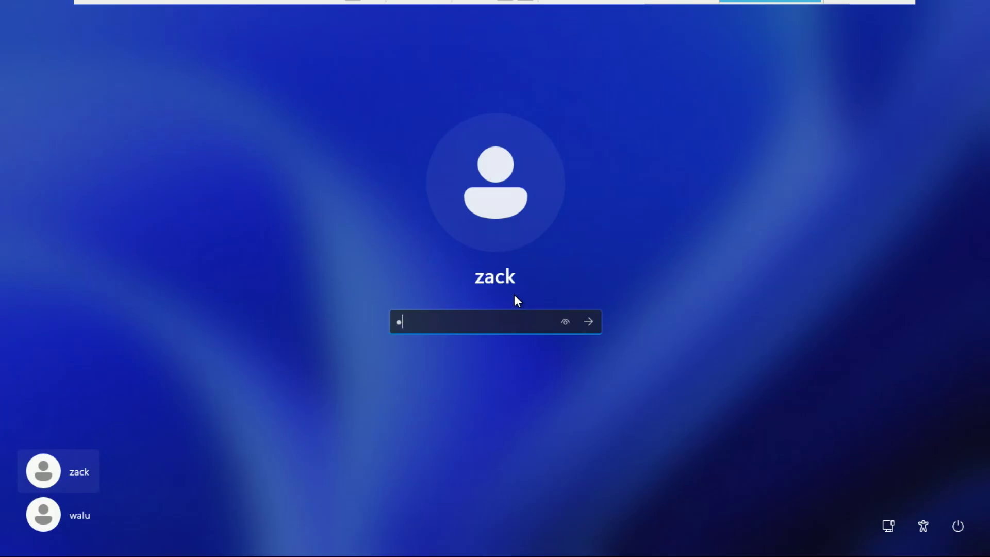
pyautogui.write('••••••••••')
pyautogui.press('Return')
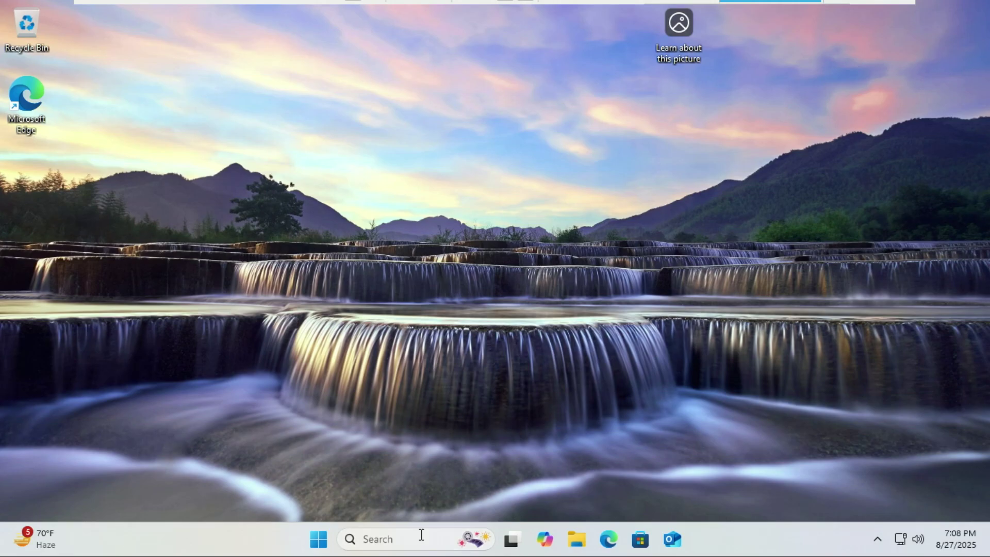
# Step: Search for Control Panel and check that McAfee Security Scan Plus is listed again
pyautogui.click(419, 535)
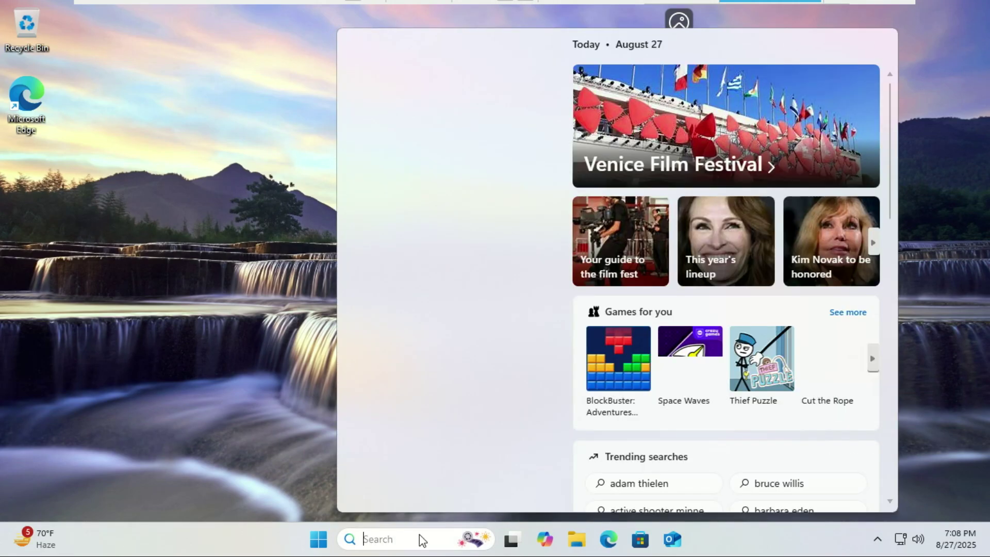
pyautogui.write('control')
pyautogui.click(455, 134)
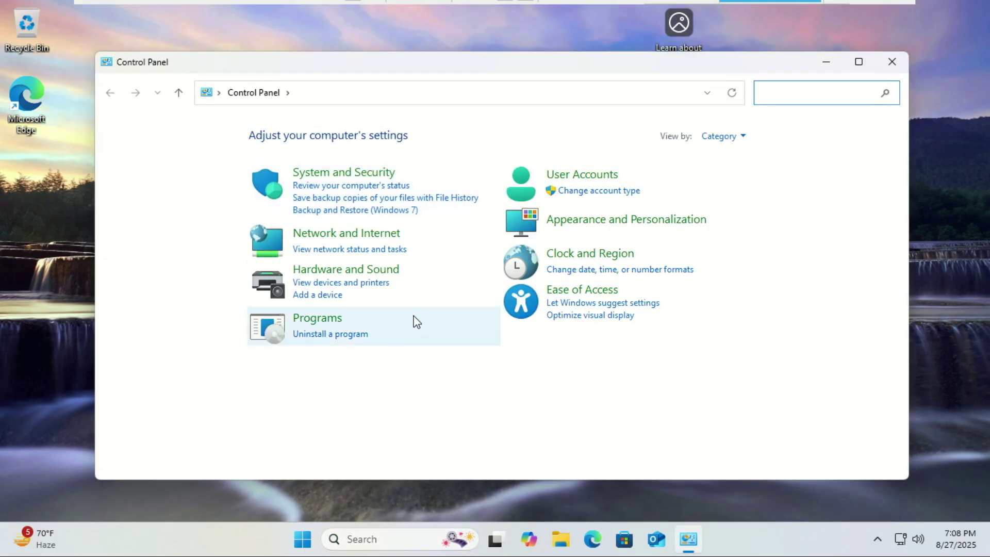
pyautogui.click(348, 336)
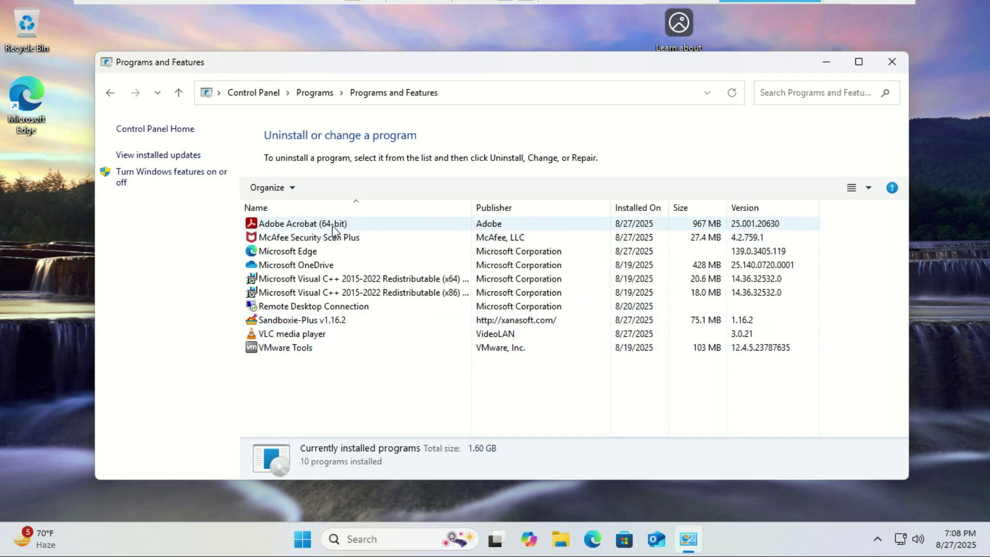
pyautogui.click(325, 237)
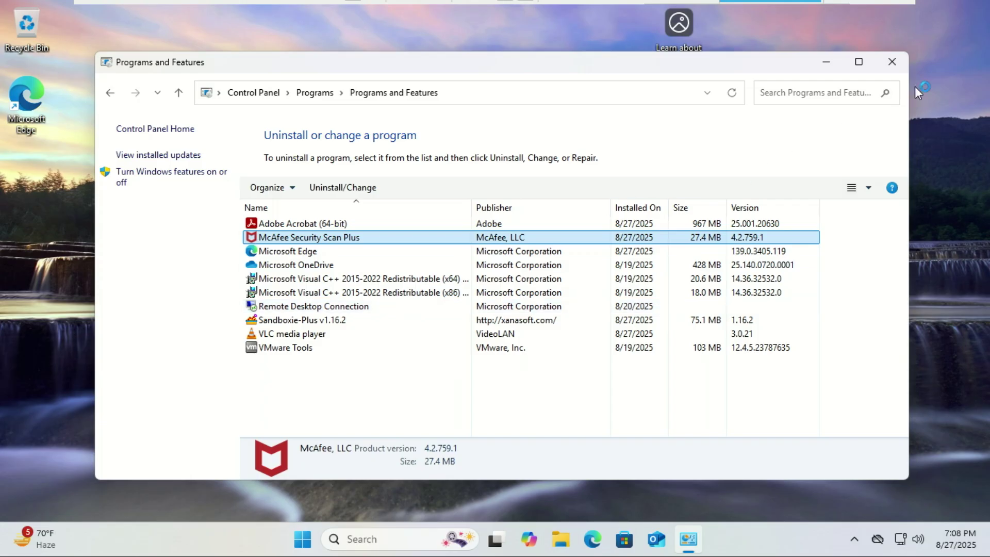
# Step: Close Programs and Features and cancel the Sandboxie Plus compatibility settings
pyautogui.click(892, 62)
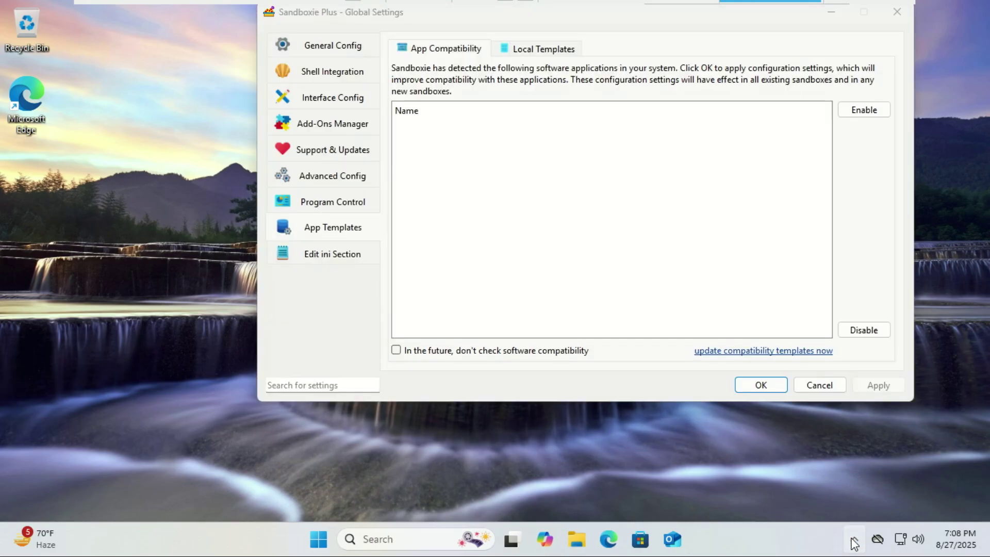
pyautogui.click(854, 539)
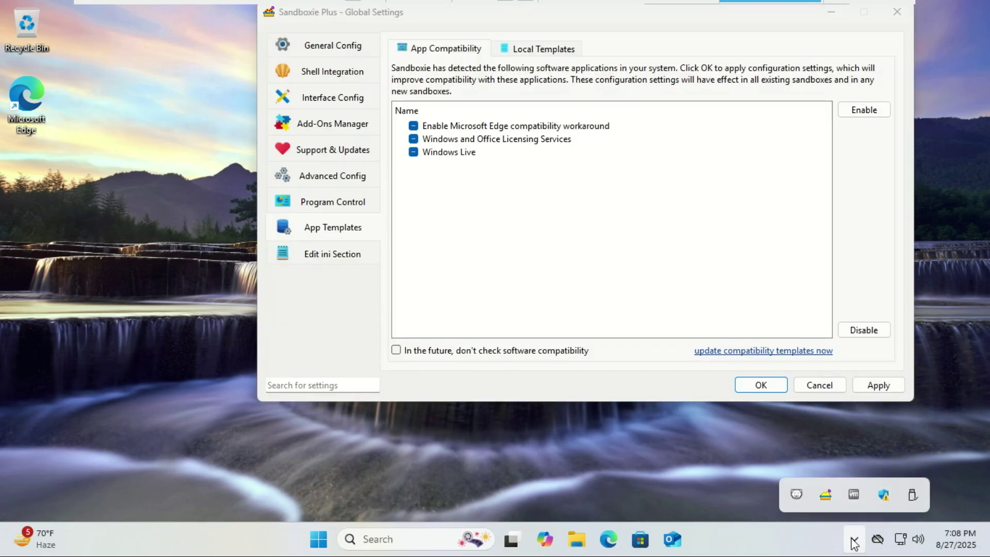
pyautogui.click(818, 385)
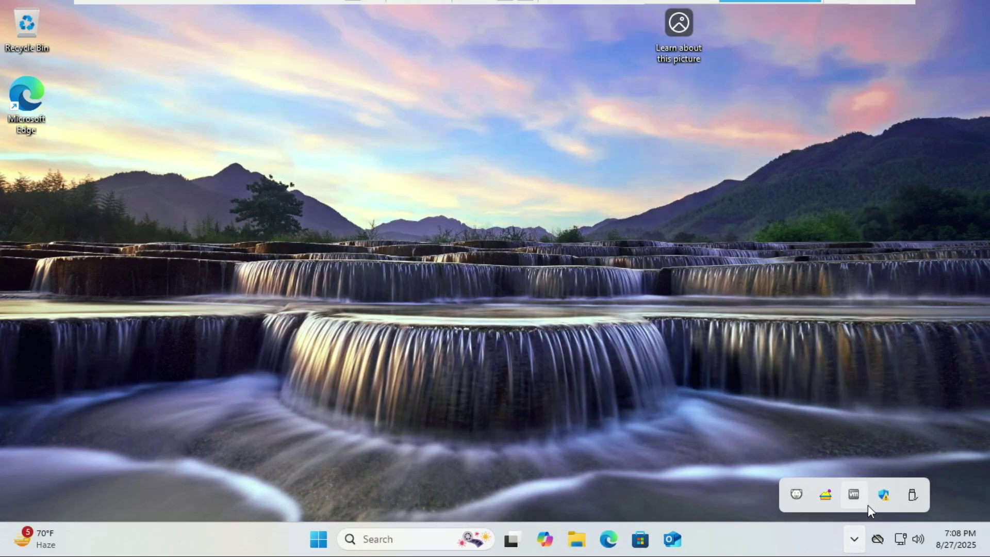
# Step: Unlock Deep Freeze with the password, select Boot Thawed and confirm the notice
pyautogui.doubleClick(798, 496)
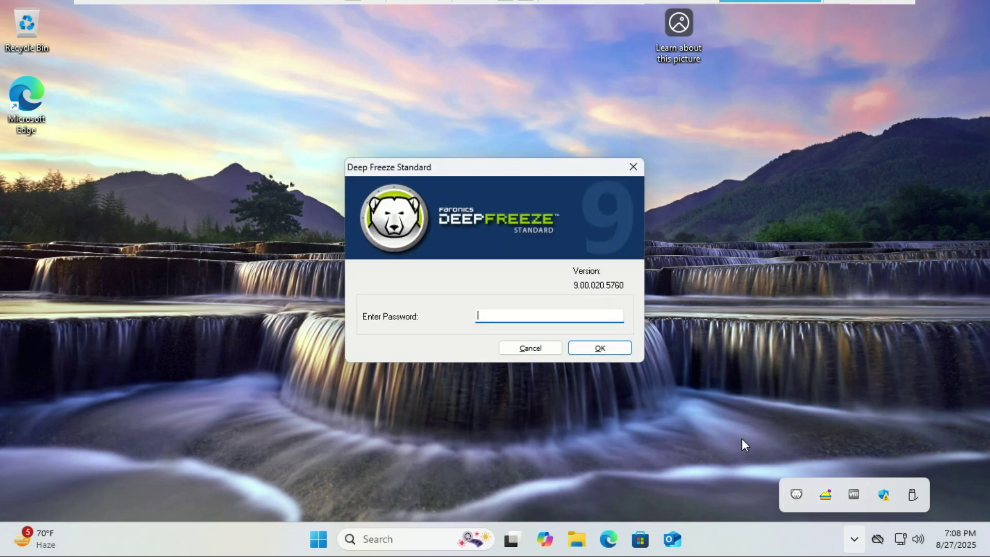
pyautogui.write('***')
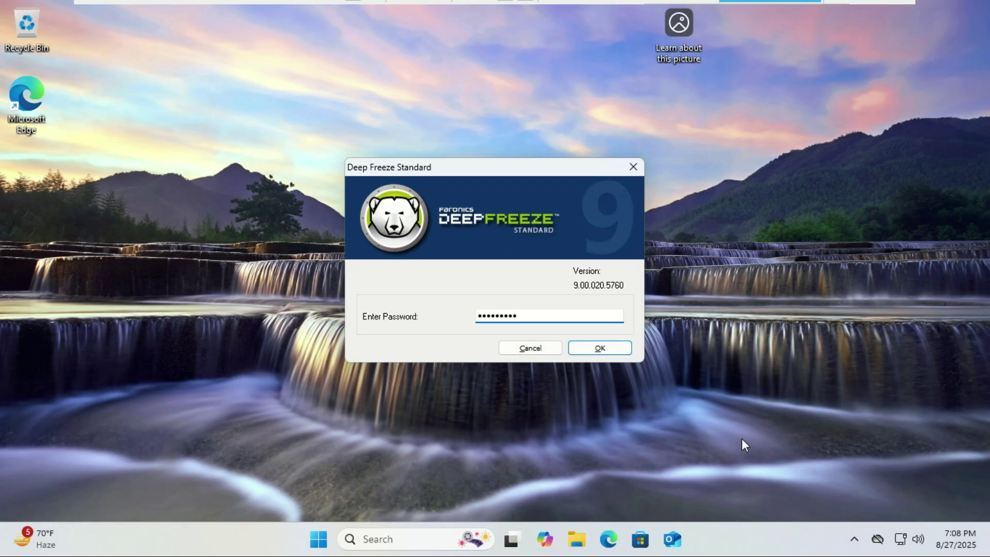
pyautogui.press('Return')
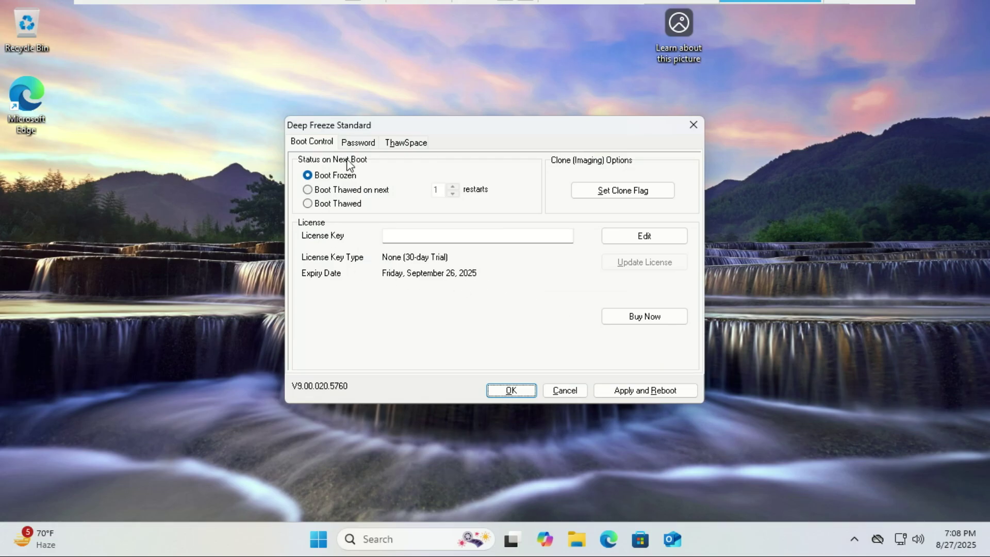
pyautogui.click(316, 205)
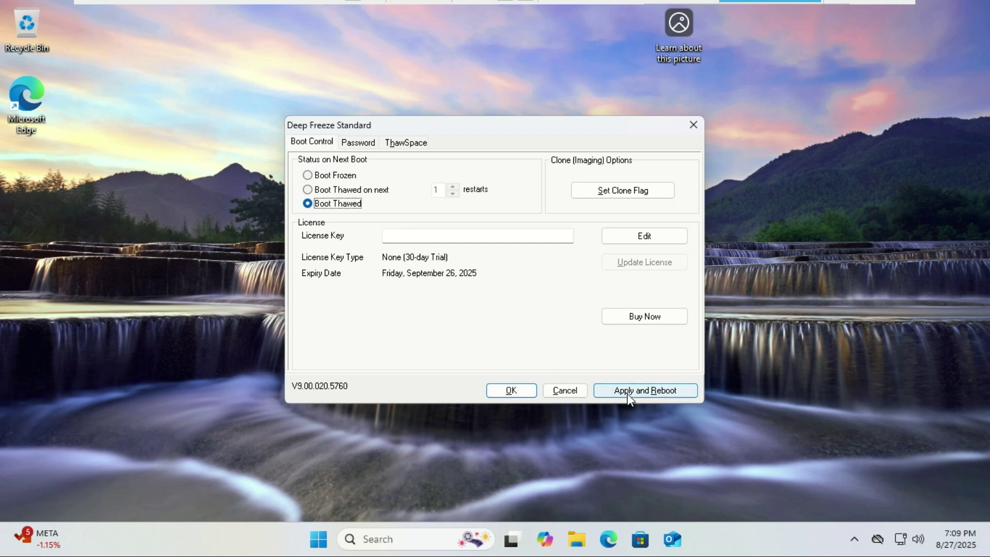
pyautogui.click(524, 393)
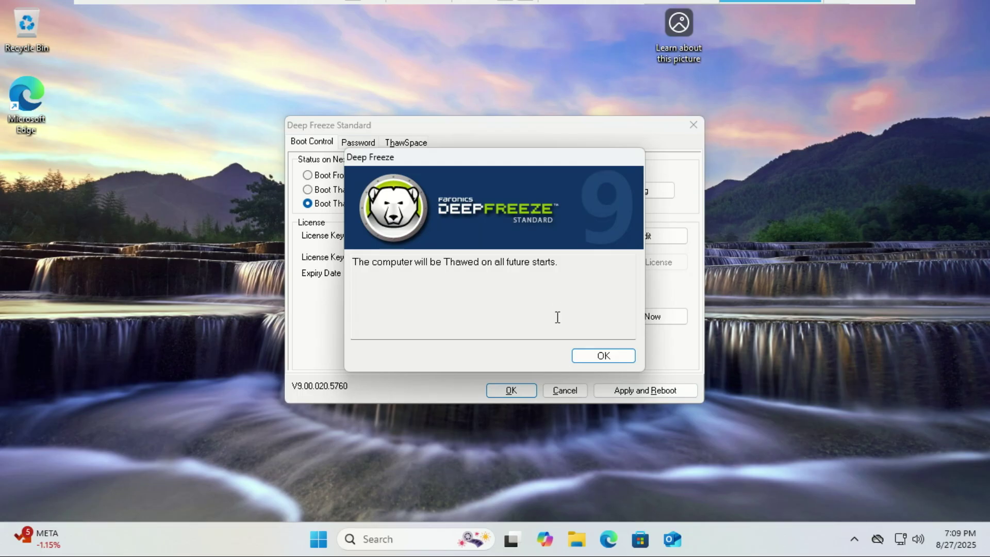
pyautogui.click(603, 357)
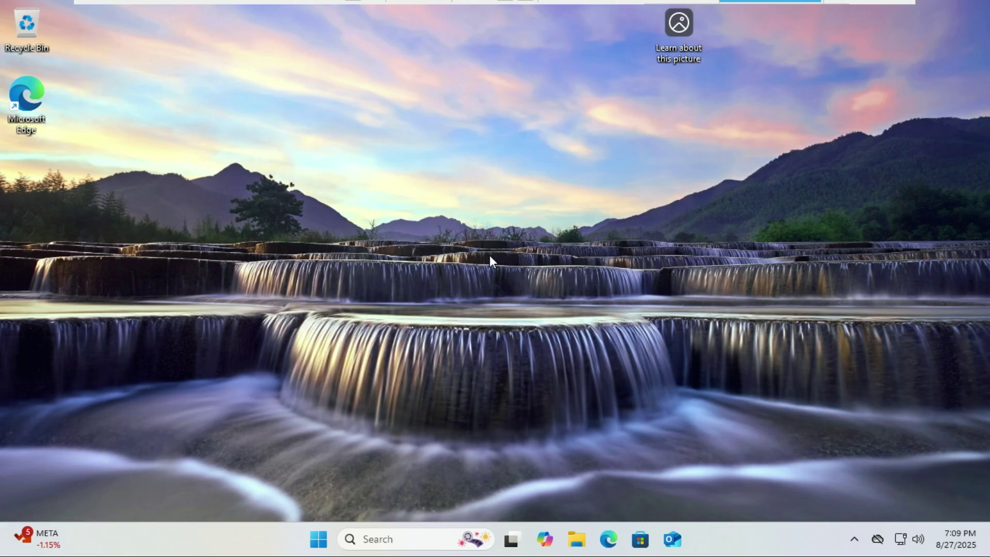
pyautogui.rightClick(424, 236)
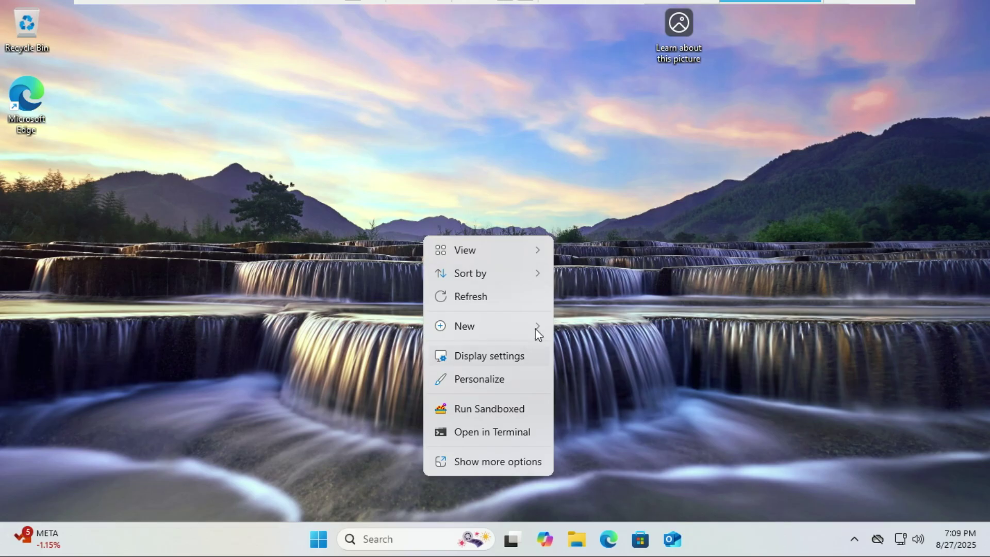
# Step: Create a Files desktop folder, then copy Faronics_DFS, its zip and rufus-4.9 onto the desktop
pyautogui.moveTo(465, 325)
pyautogui.click(594, 327)
pyautogui.write('File')
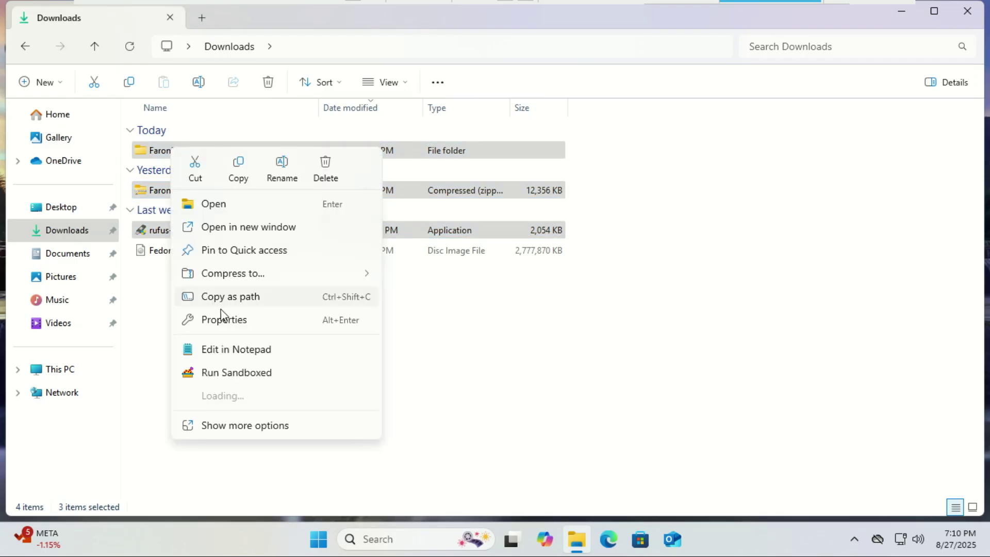
pyautogui.click(237, 168)
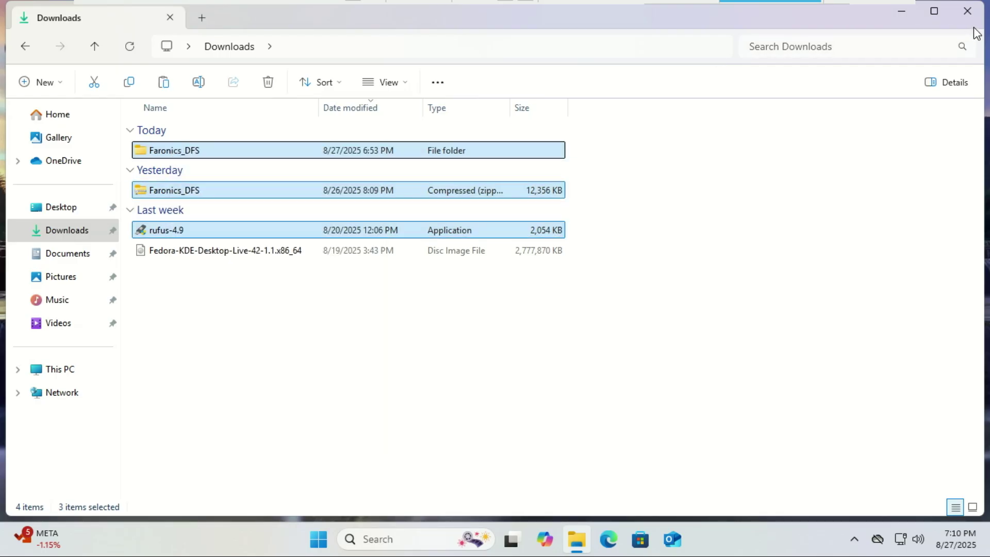
pyautogui.click(967, 11)
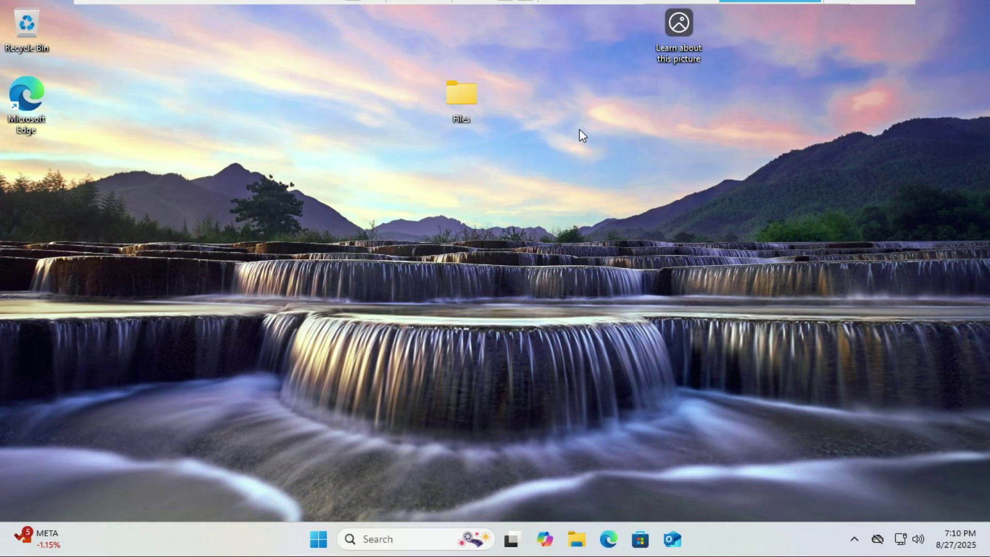
pyautogui.rightClick(332, 142)
pyautogui.click(357, 155)
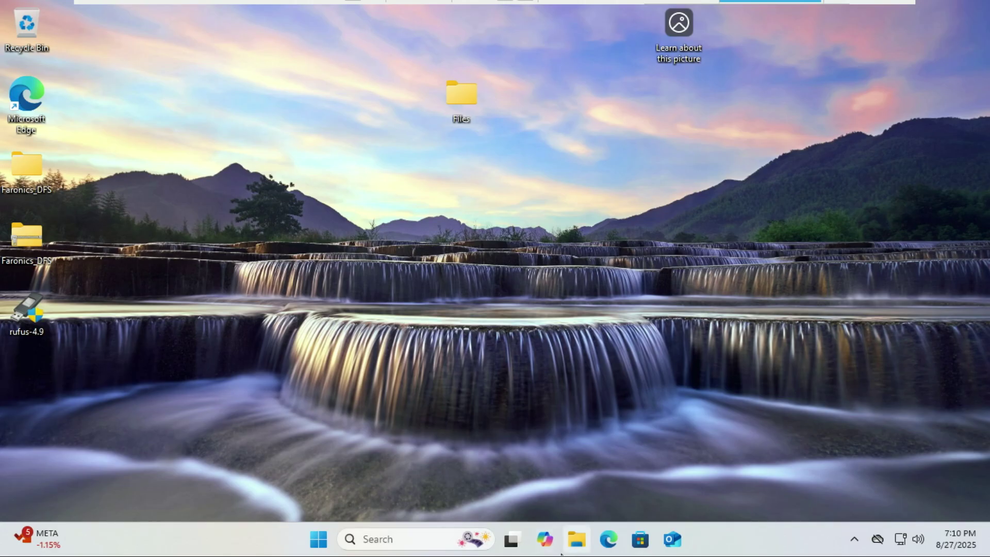
# Step: Restart the computer from the Start menu power options
pyautogui.click(317, 546)
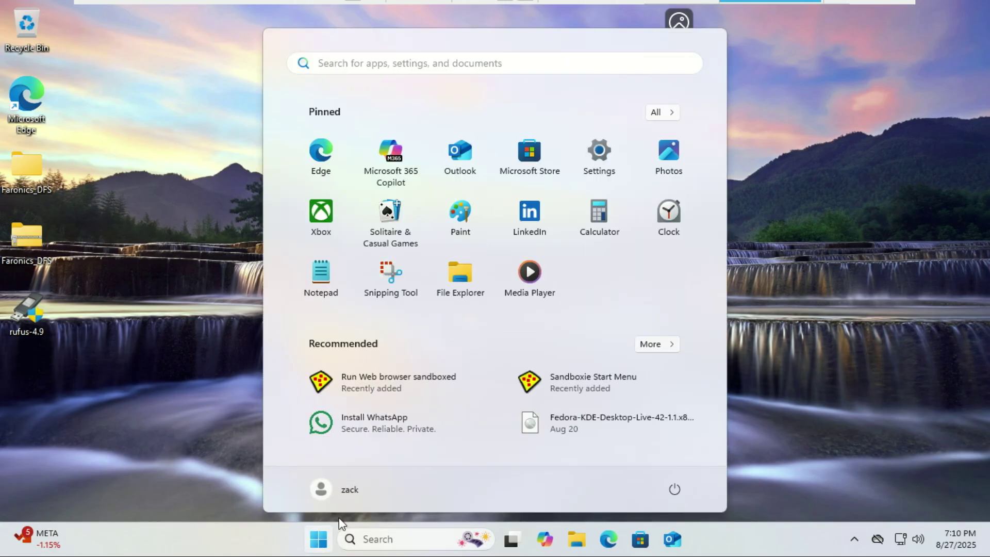
pyautogui.click(674, 488)
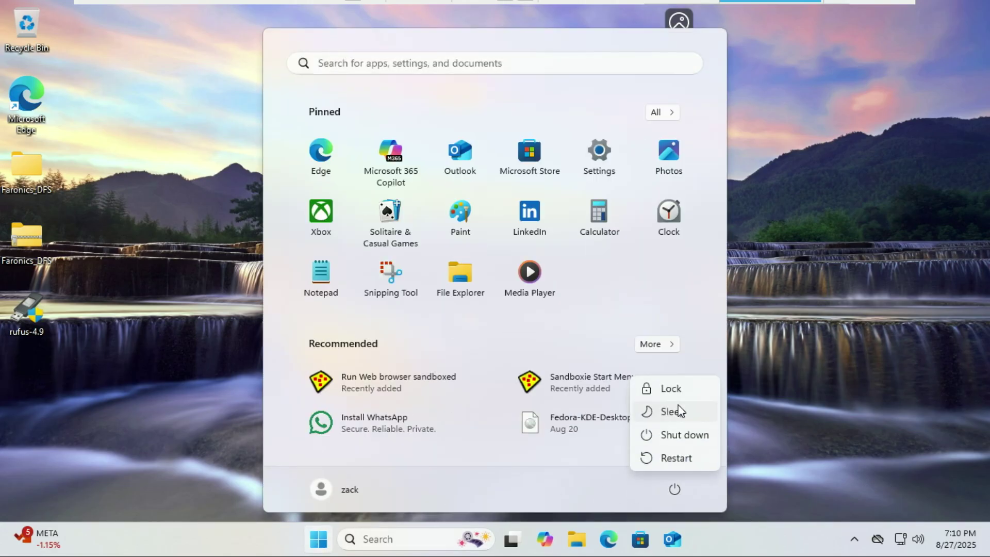
pyautogui.click(676, 458)
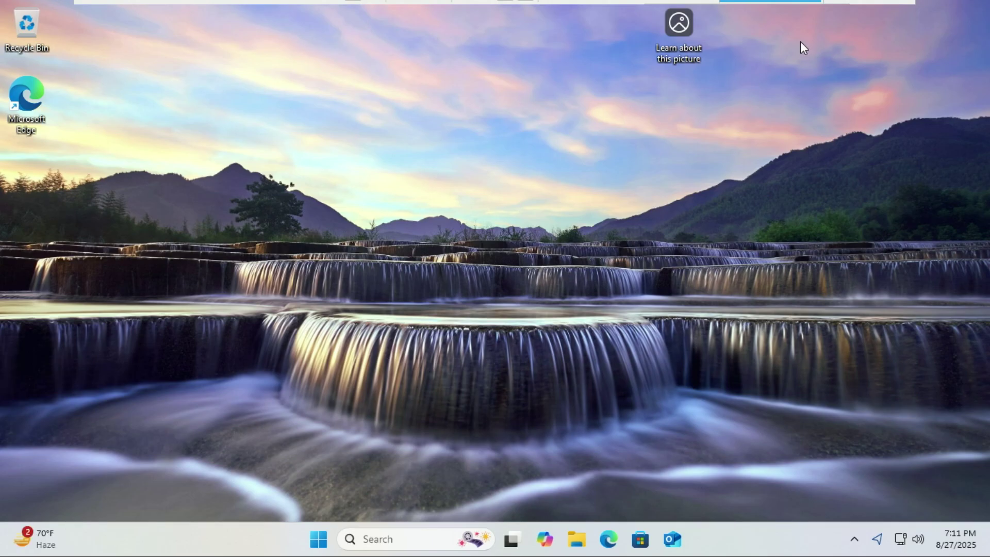
# Step: Create a new desktop folder named Files
pyautogui.rightClick(442, 164)
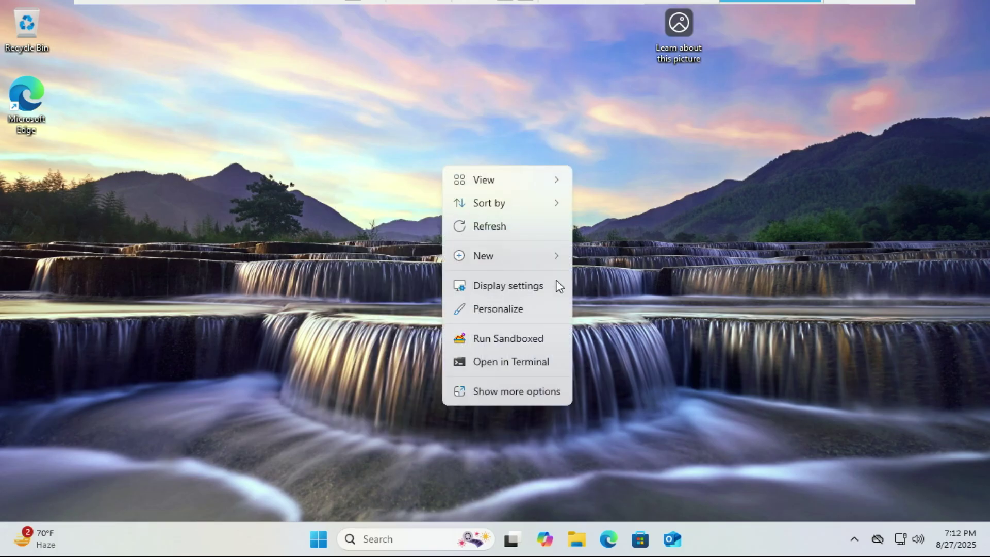
pyautogui.moveTo(506, 256)
pyautogui.click(605, 262)
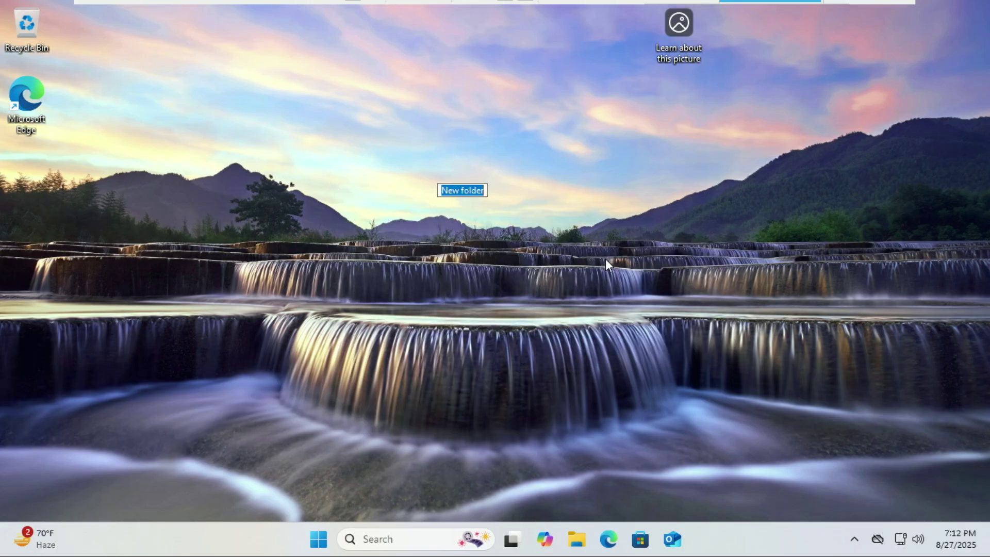
pyautogui.write('Files')
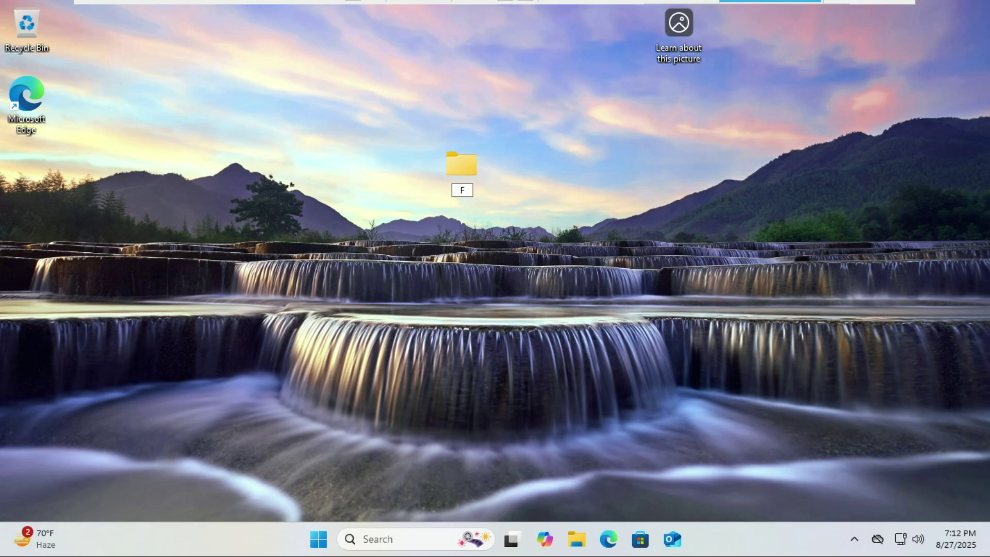
pyautogui.press('Return')
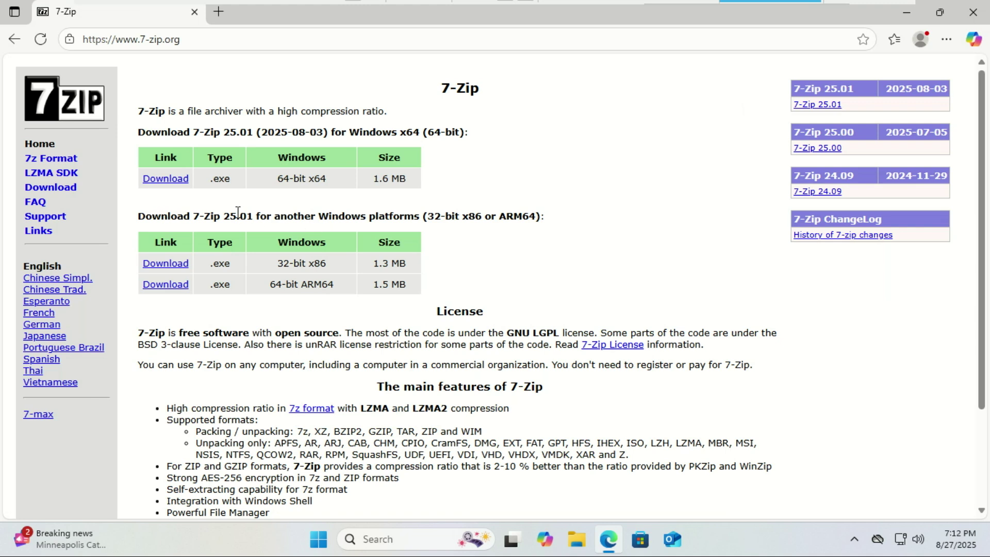
# Step: Download the 64-bit 7-Zip 25.01 installer, install it, and close setup
pyautogui.click(166, 179)
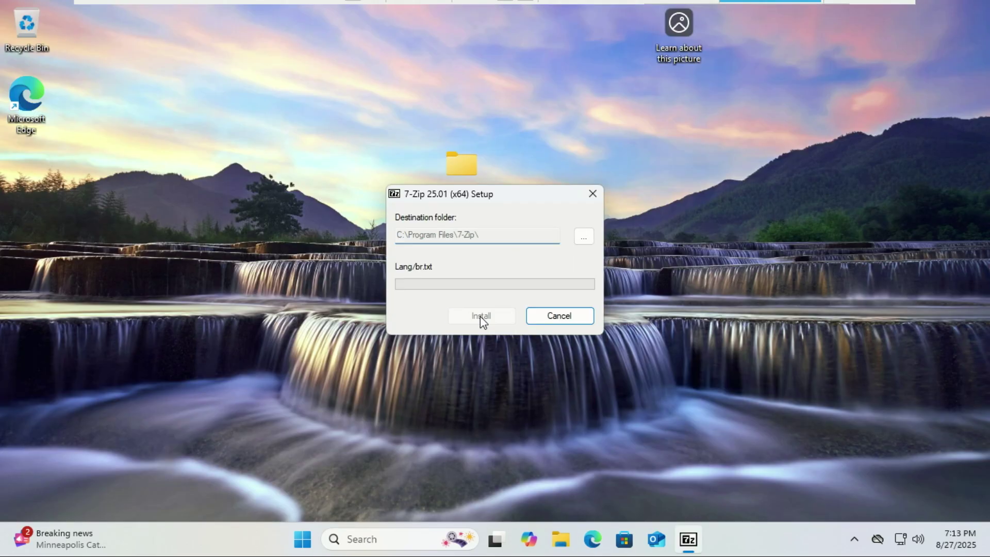
pyautogui.click(480, 317)
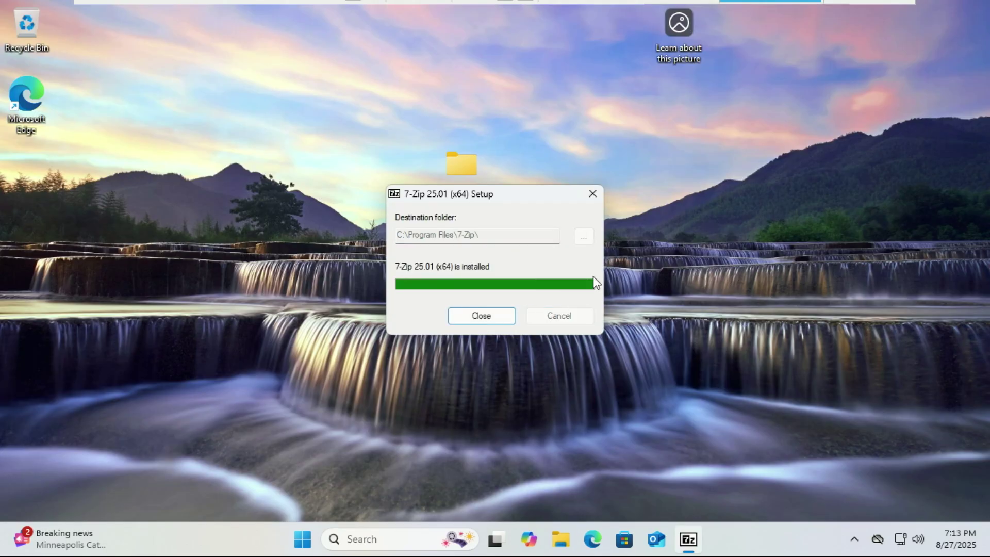
pyautogui.click(481, 316)
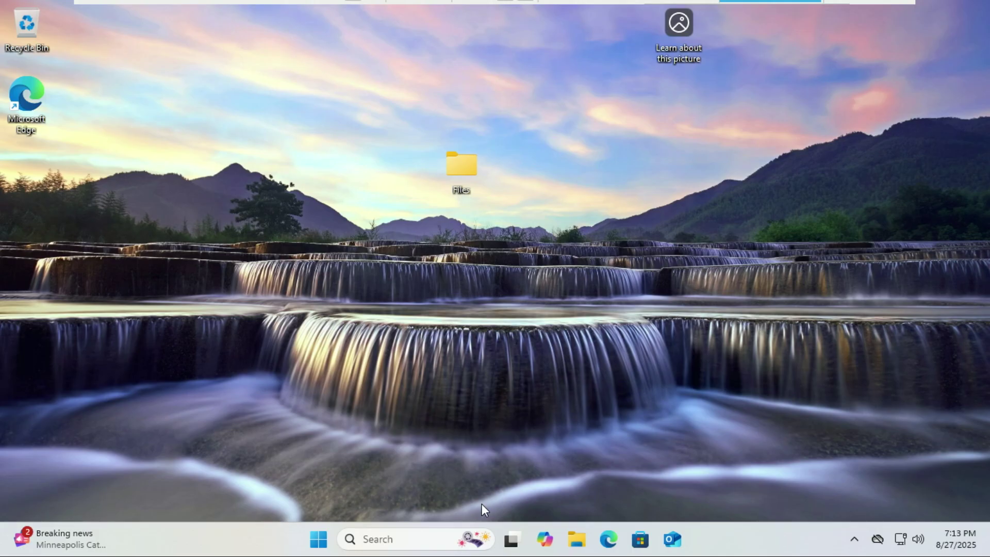
# Step: Open Control Panel's installed programs list to check for 7-Zip 25.01 (x64)
pyautogui.click(412, 539)
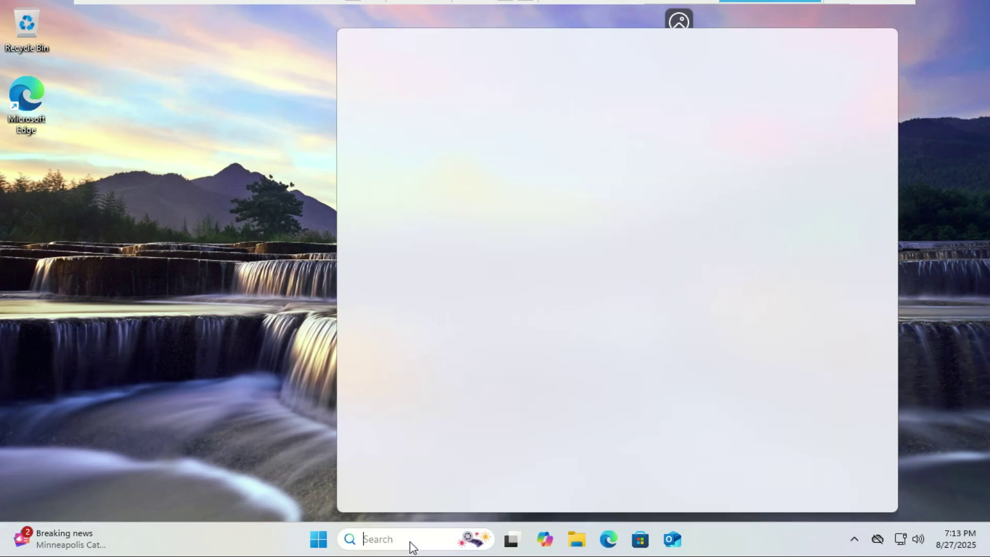
pyautogui.write('control')
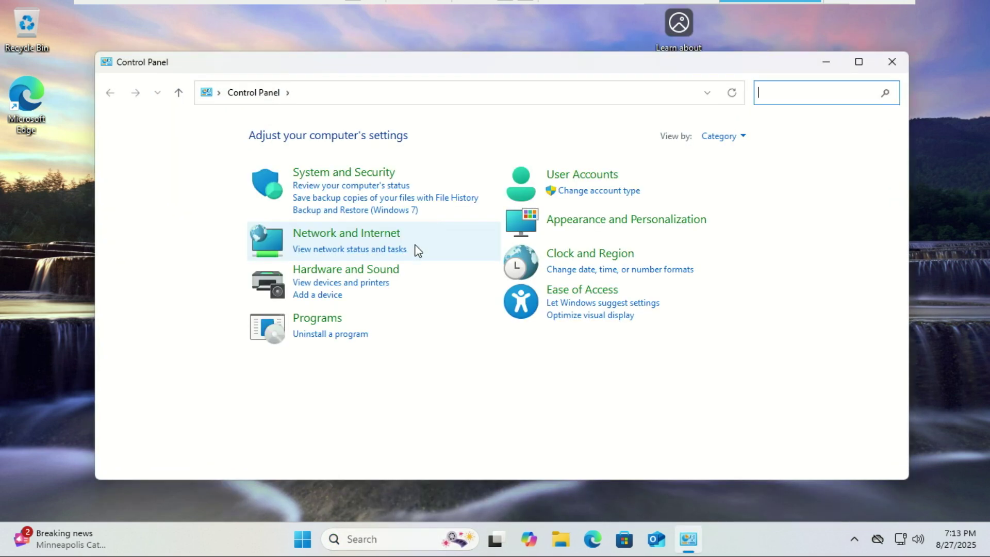
pyautogui.click(317, 318)
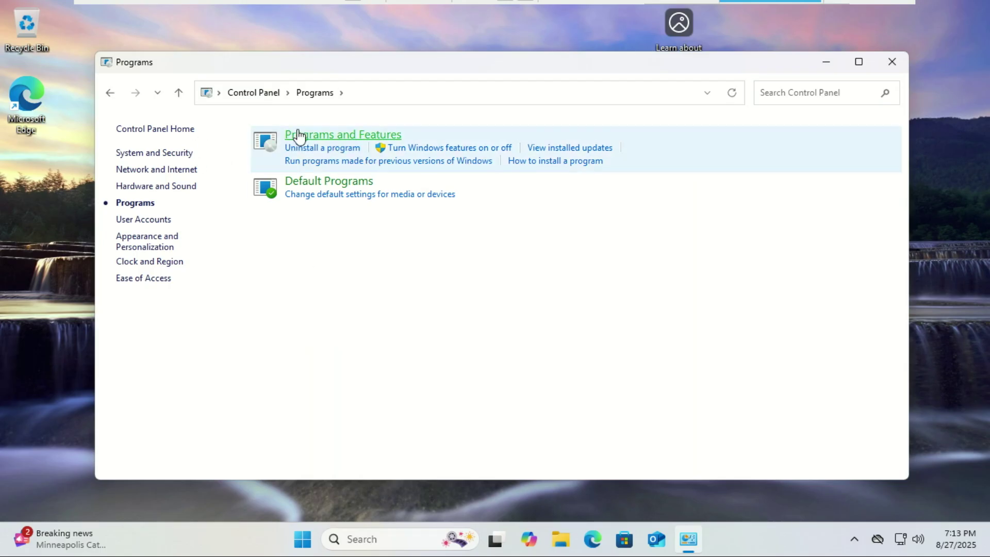
pyautogui.click(311, 138)
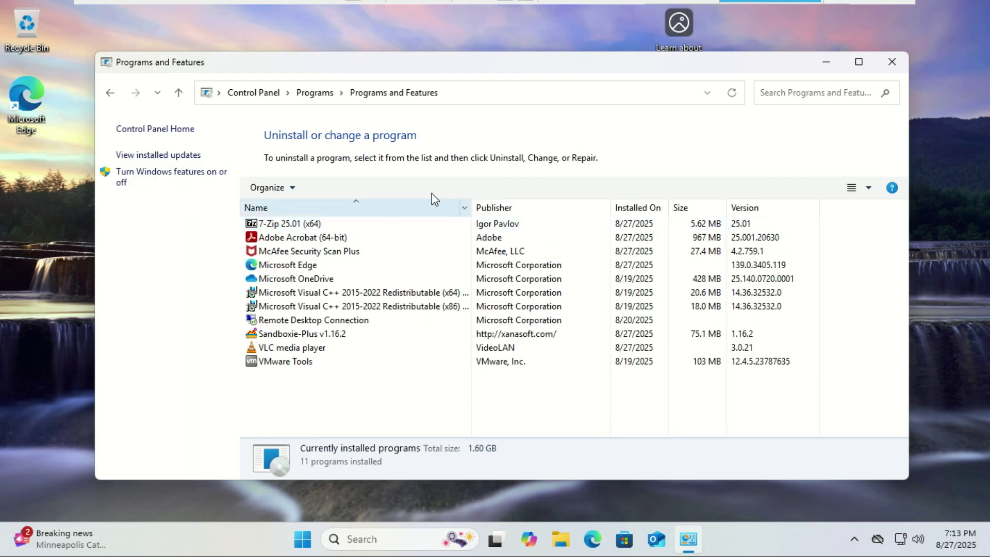
# Step: Close the programs list, drag the Files folder higher, and confirm Deep Freeze remains Boot Thawed
pyautogui.click(891, 62)
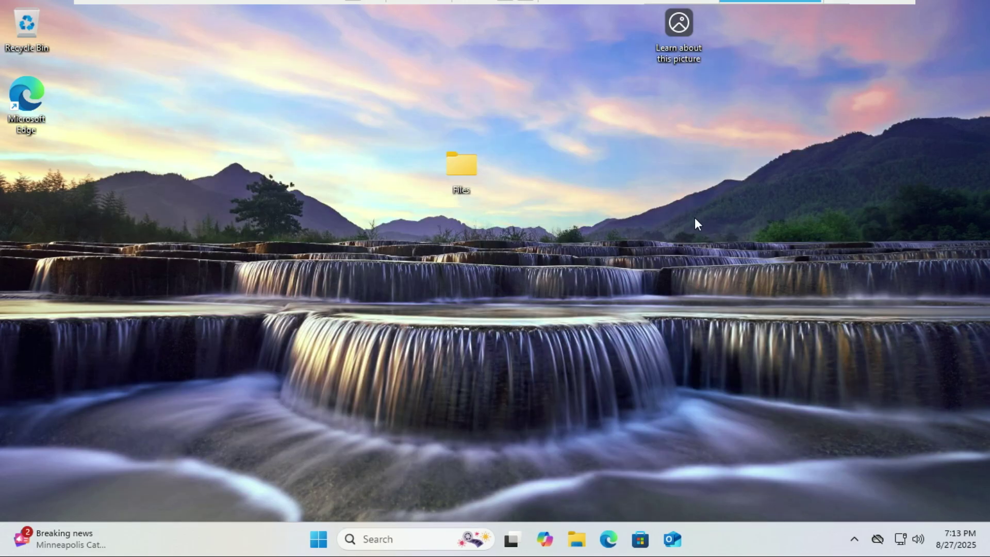
pyautogui.moveTo(464, 172); pyautogui.dragTo(451, 79)
pyautogui.click(855, 539)
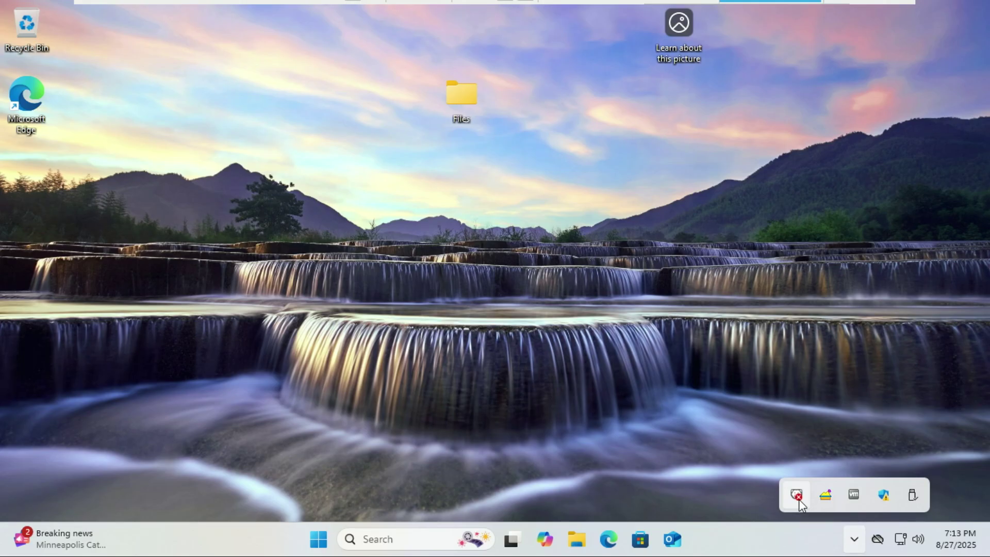
pyautogui.doubleClick(799, 499)
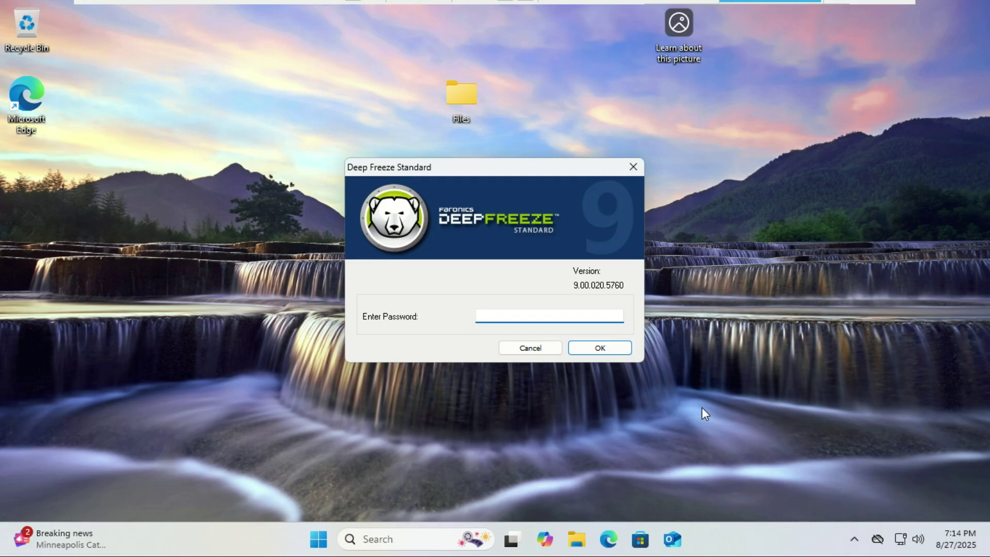
pyautogui.write('•••••')
pyautogui.press('Return')
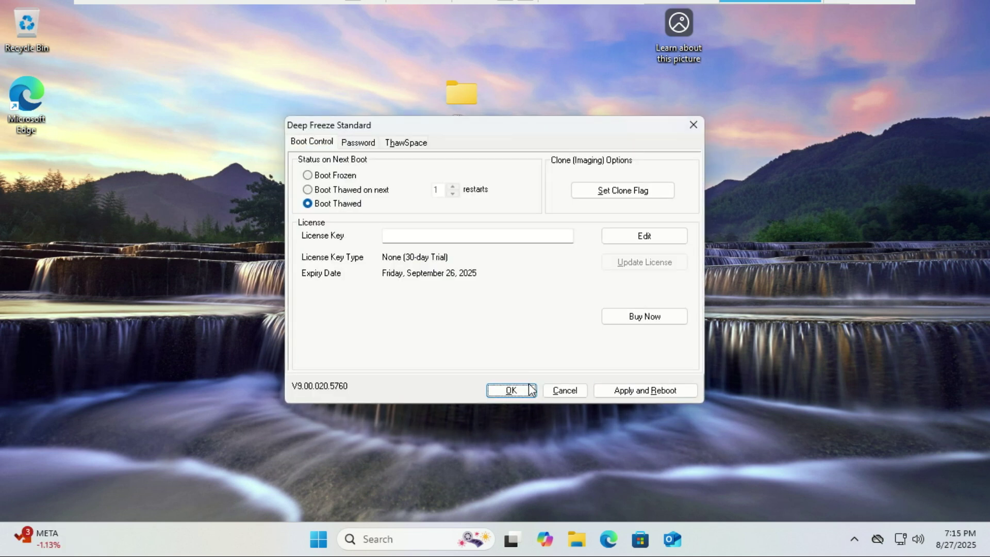
pyautogui.click(520, 390)
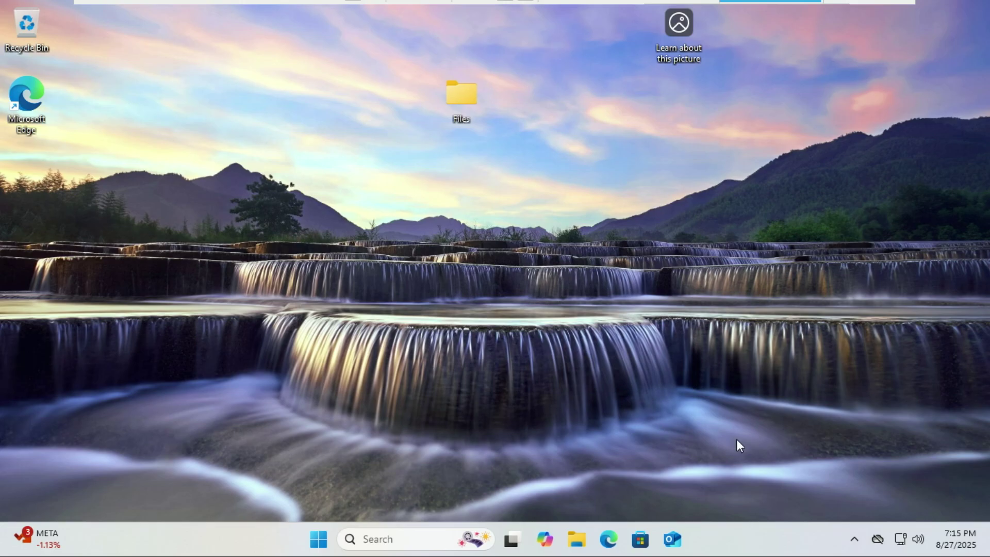
# Step: Restart Windows from the Start menu power options and return to the desktop
pyautogui.click(853, 539)
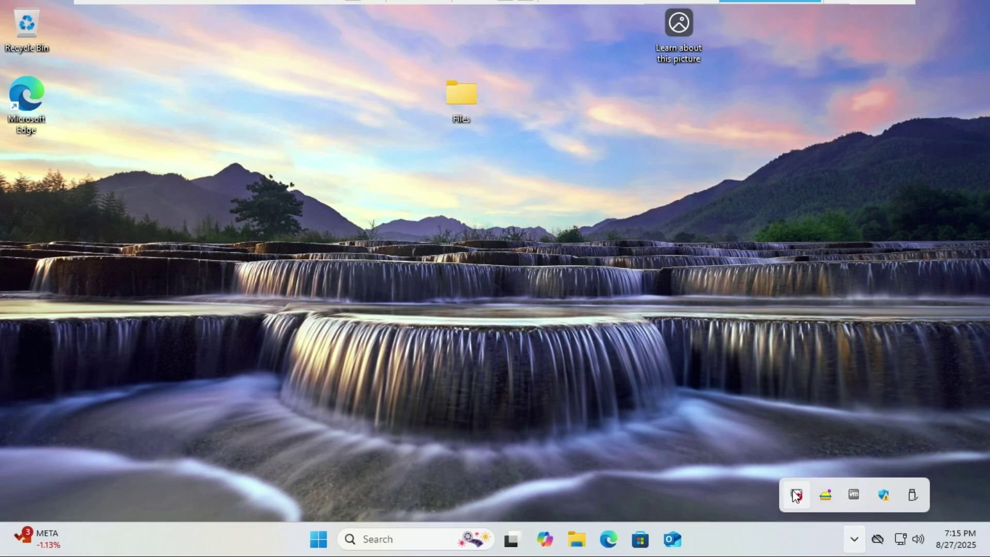
pyautogui.click(318, 538)
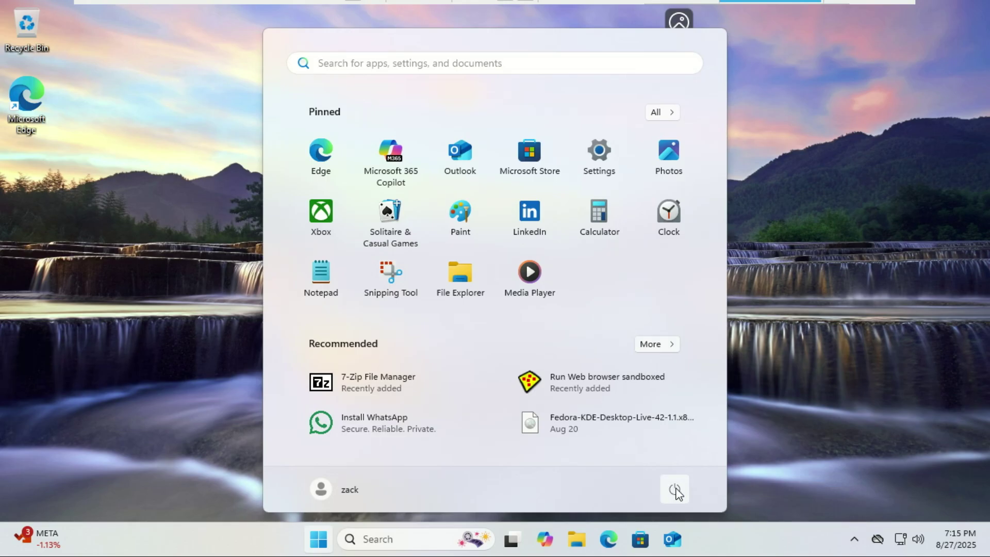
pyautogui.click(677, 491)
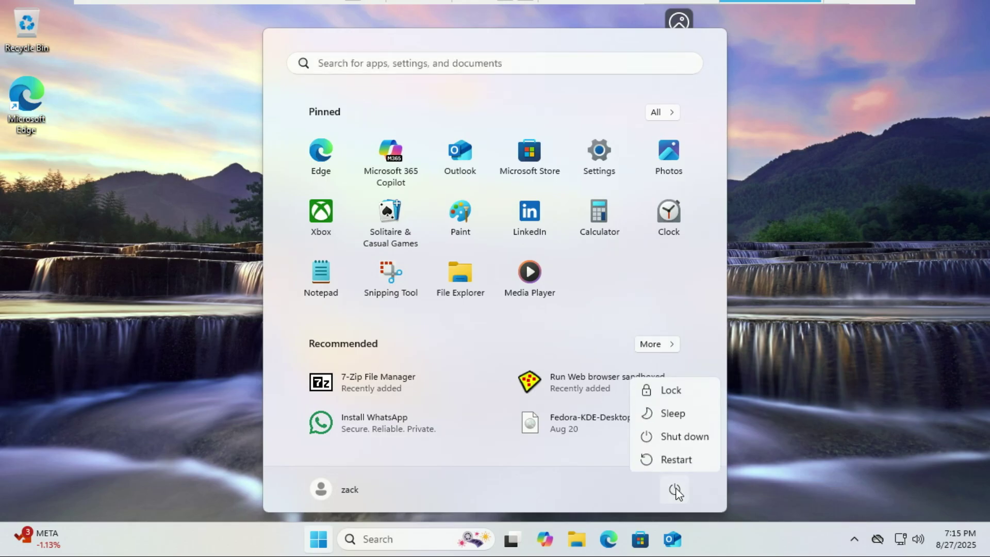
pyautogui.click(676, 458)
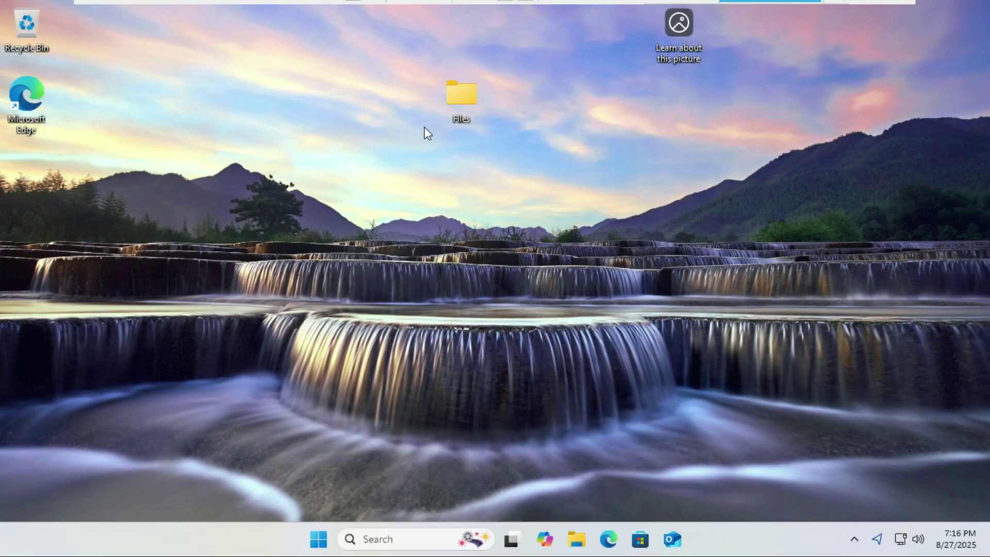
# Step: Open Control Panel's Programs and Features to confirm 7-Zip 25.01 is still listed
pyautogui.click(421, 537)
pyautogui.write('con')
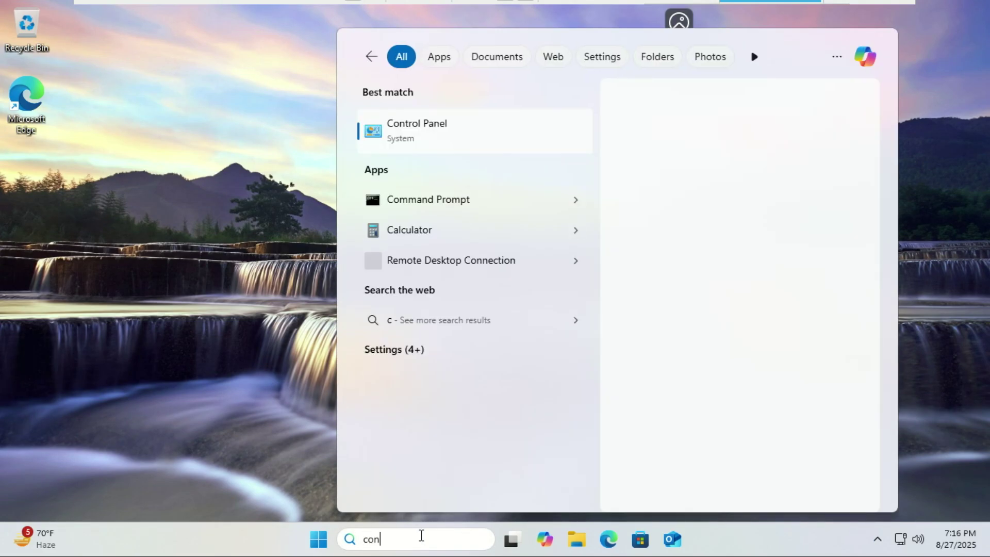
pyautogui.write('trol')
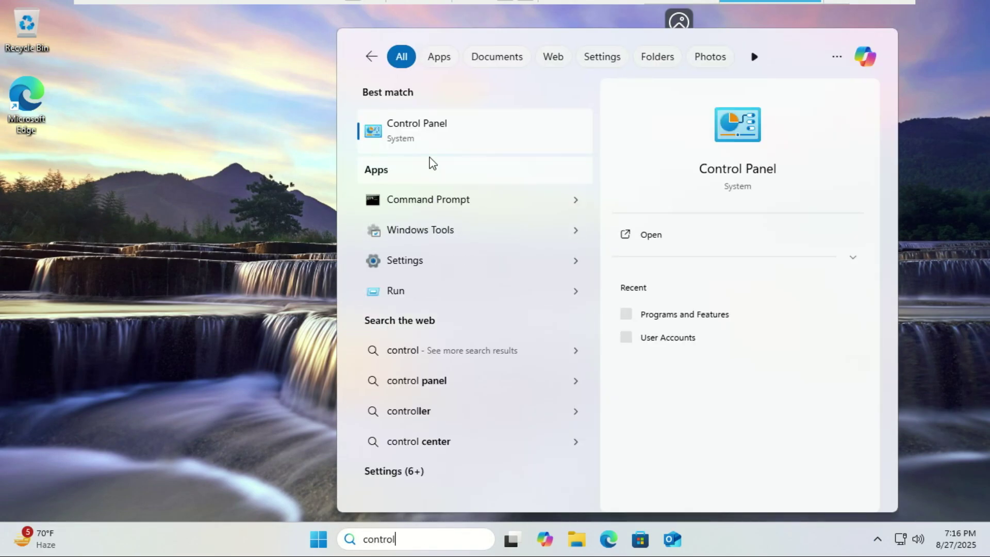
pyautogui.click(426, 131)
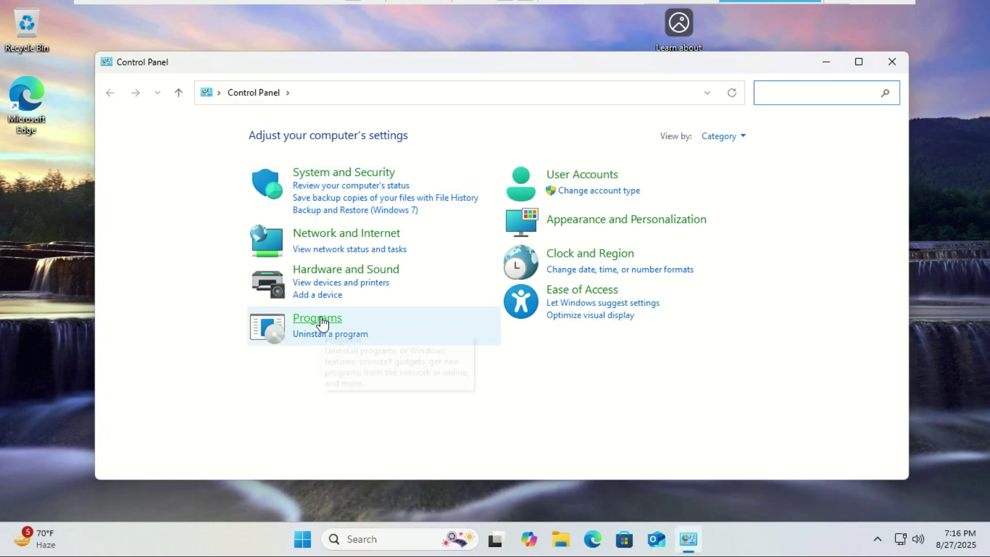
pyautogui.click(321, 322)
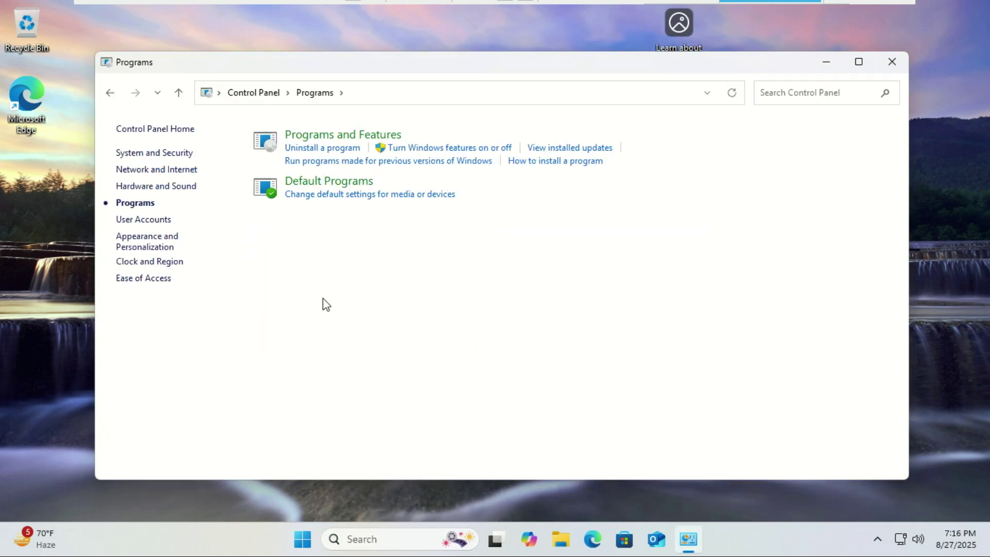
pyautogui.click(322, 138)
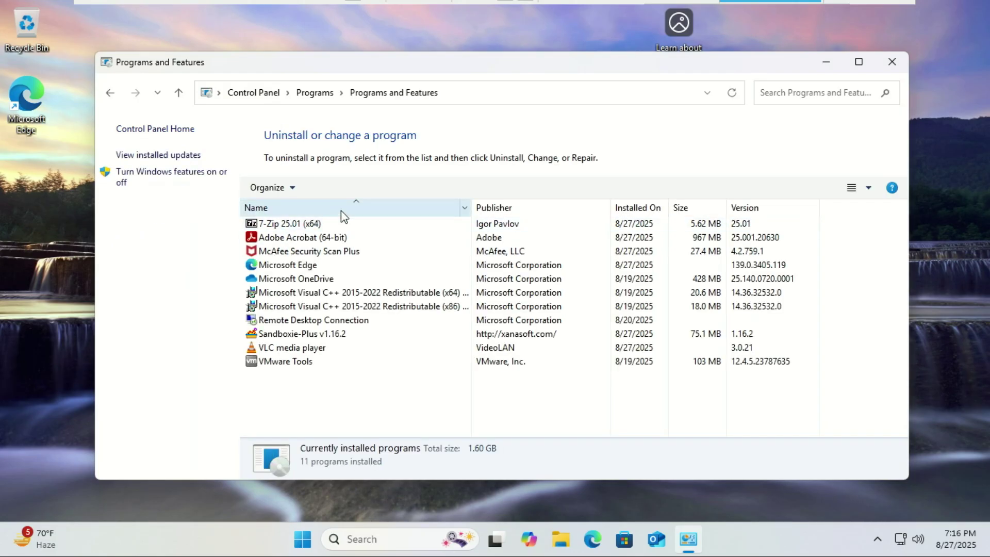
# Step: Unlock Deep Freeze with the password, choose Boot Frozen, and apply it with reboot
pyautogui.click(892, 62)
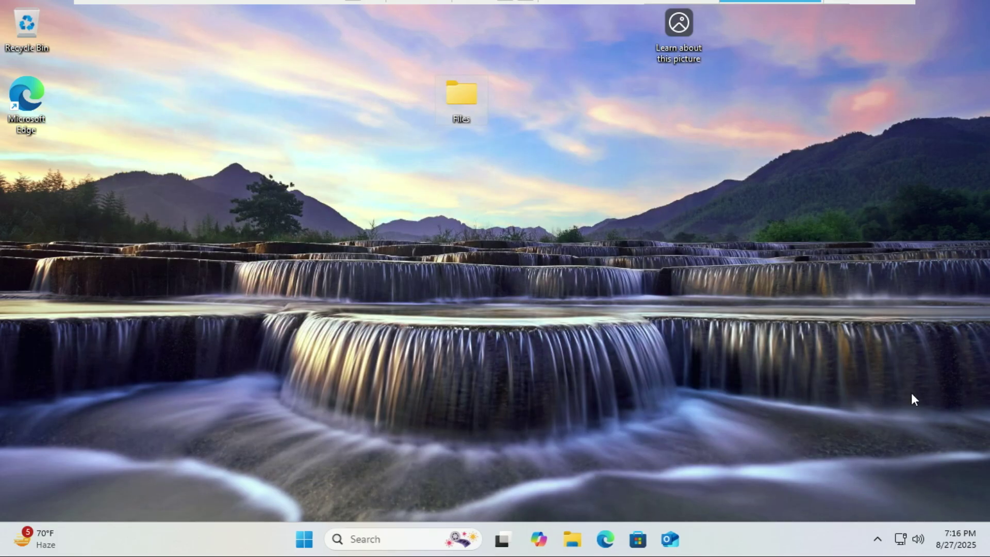
pyautogui.click(879, 539)
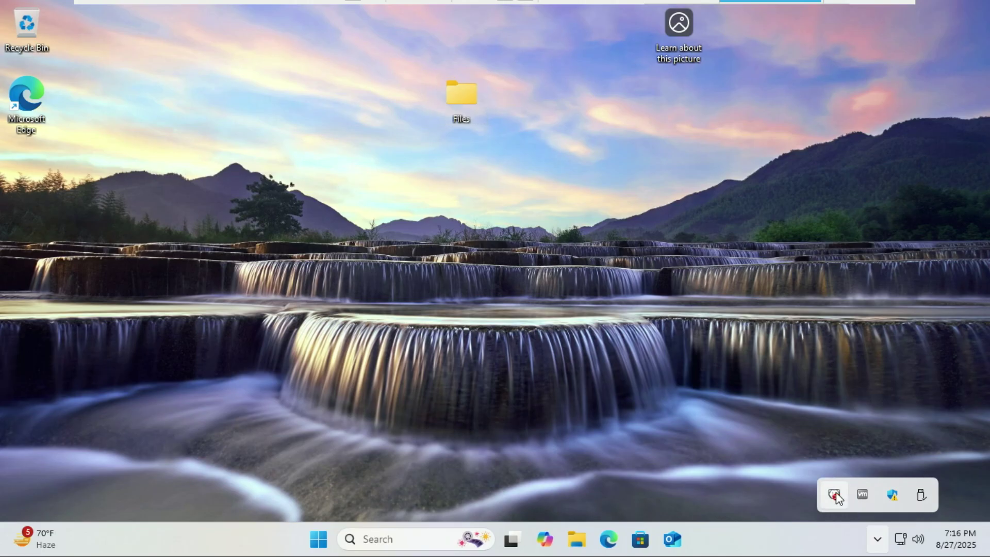
pyautogui.doubleClick(836, 496)
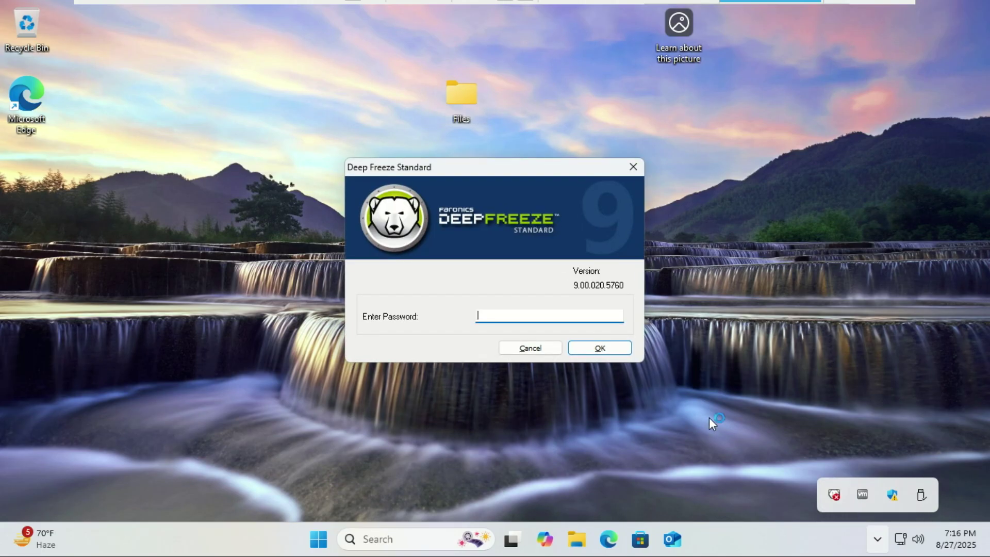
pyautogui.write('password')
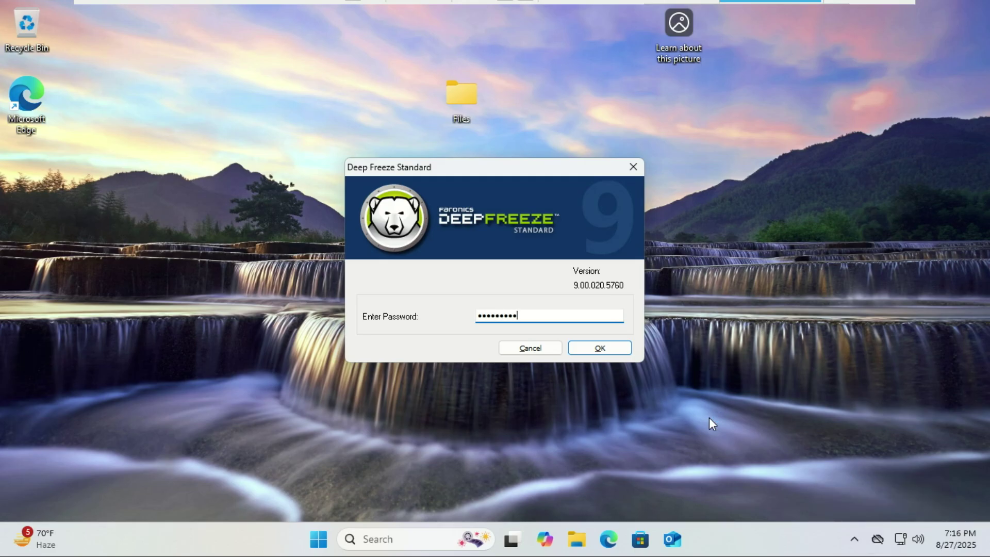
pyautogui.click(600, 348)
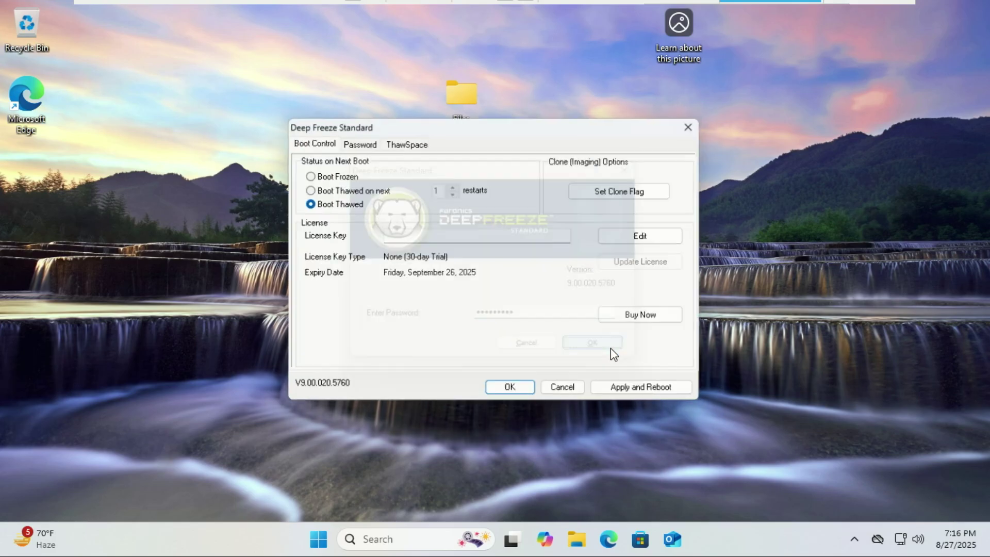
pyautogui.click(308, 175)
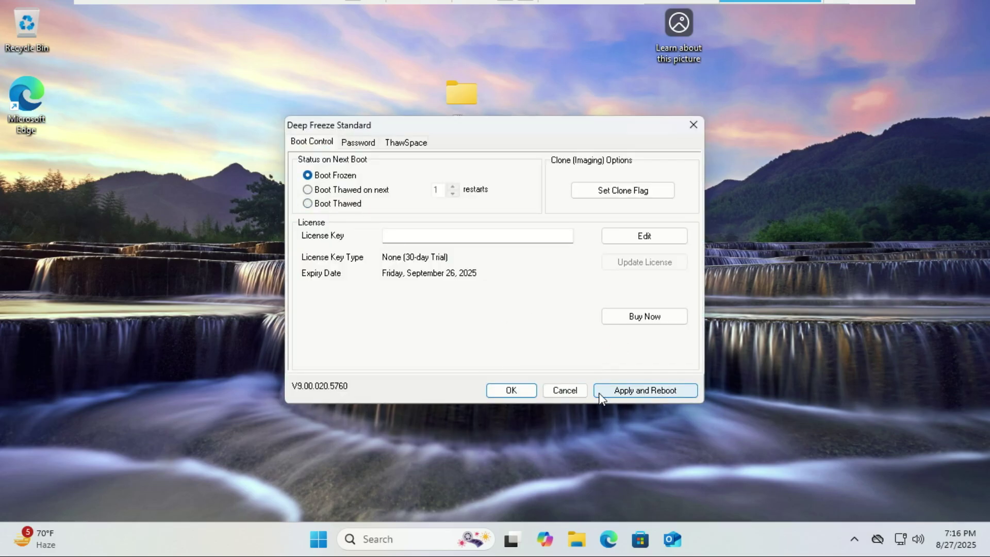
pyautogui.click(512, 390)
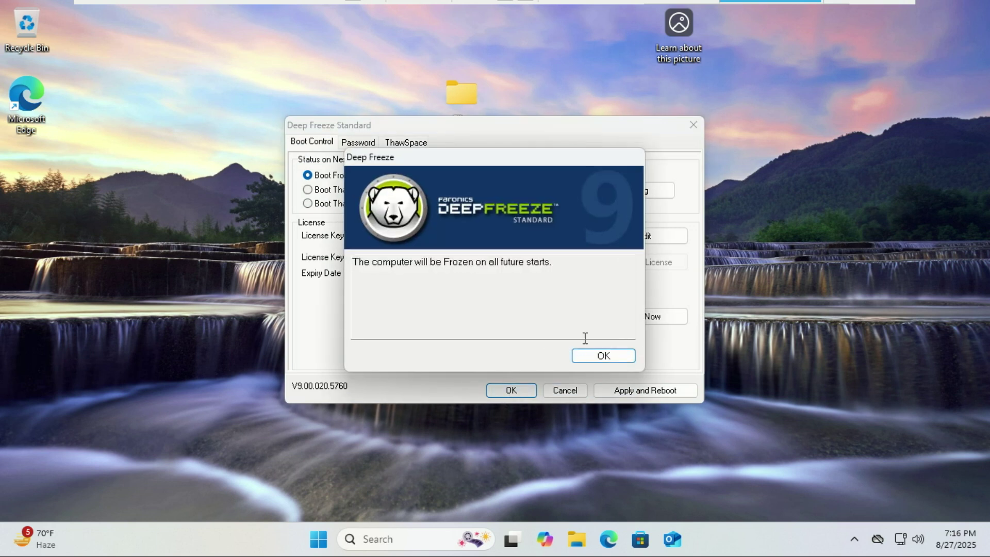
pyautogui.click(604, 354)
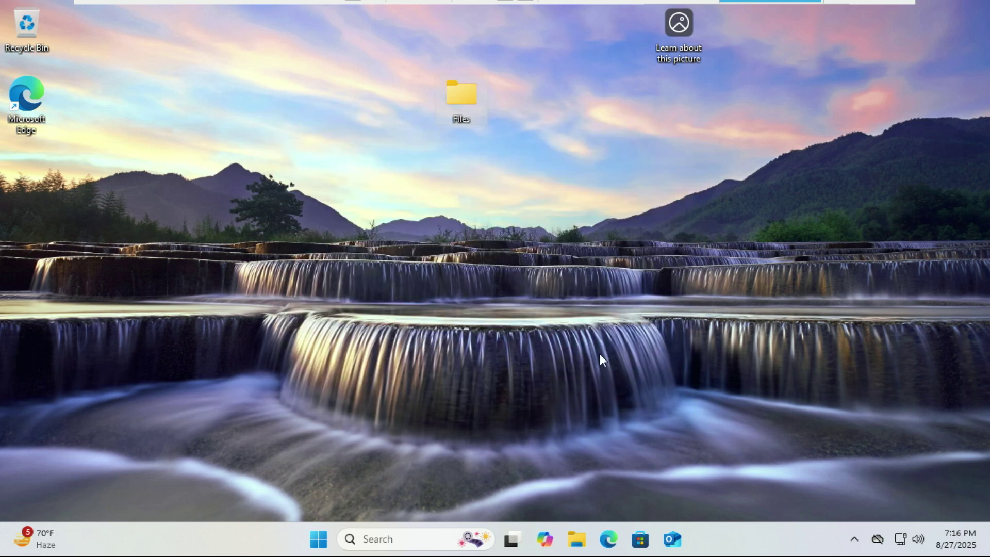